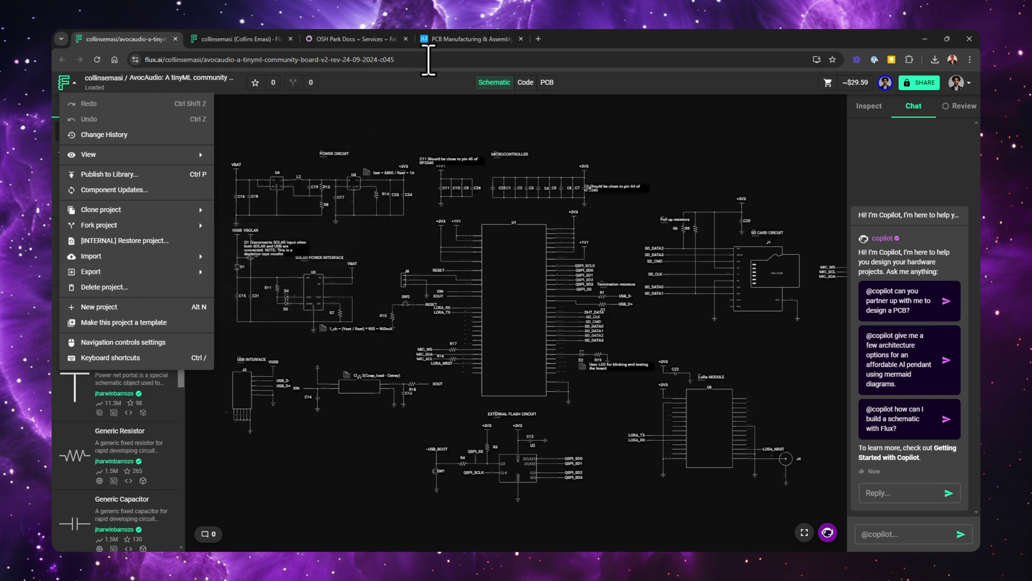
Review JLCPCB's trace width, annular ring and BGA limits, then bring up OSH Park's fabrication rules
{"action": "left_click", "coordinate": [468, 39]}
{"action": "scroll", "coordinate": [513, 312], "scroll_direction": "down", "scroll_amount": 2}
{"action": "scroll", "coordinate": [979, 320], "scroll_direction": "down", "scroll_amount": 4}
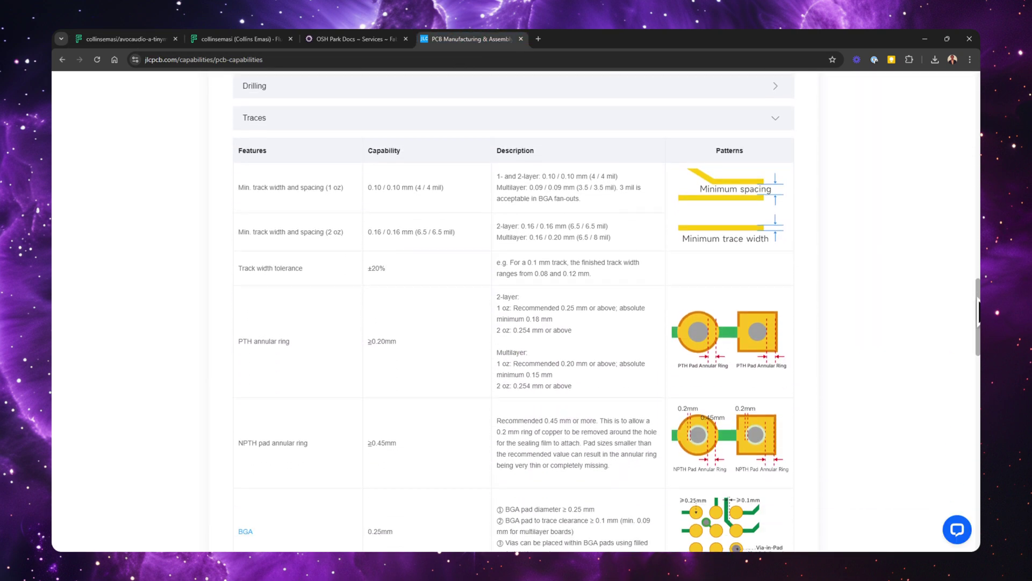
{"action": "left_click_drag", "start_coordinate": [979, 326], "coordinate": [979, 336]}
{"action": "scroll", "coordinate": [429, 131], "scroll_direction": "down", "scroll_amount": 1}
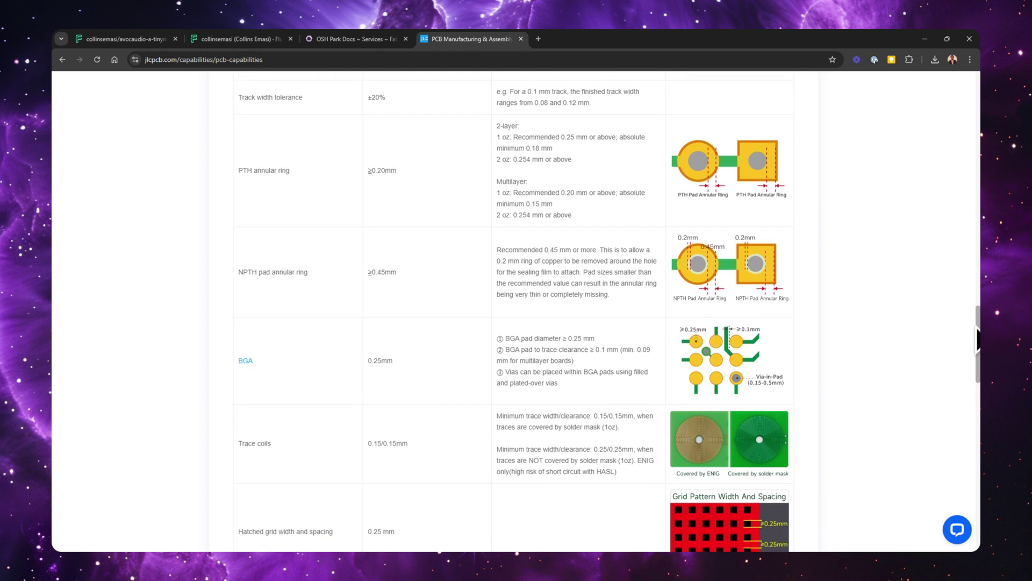
{"action": "left_click", "coordinate": [347, 43]}
{"action": "left_click_drag", "start_coordinate": [977, 250], "coordinate": [967, 373]}
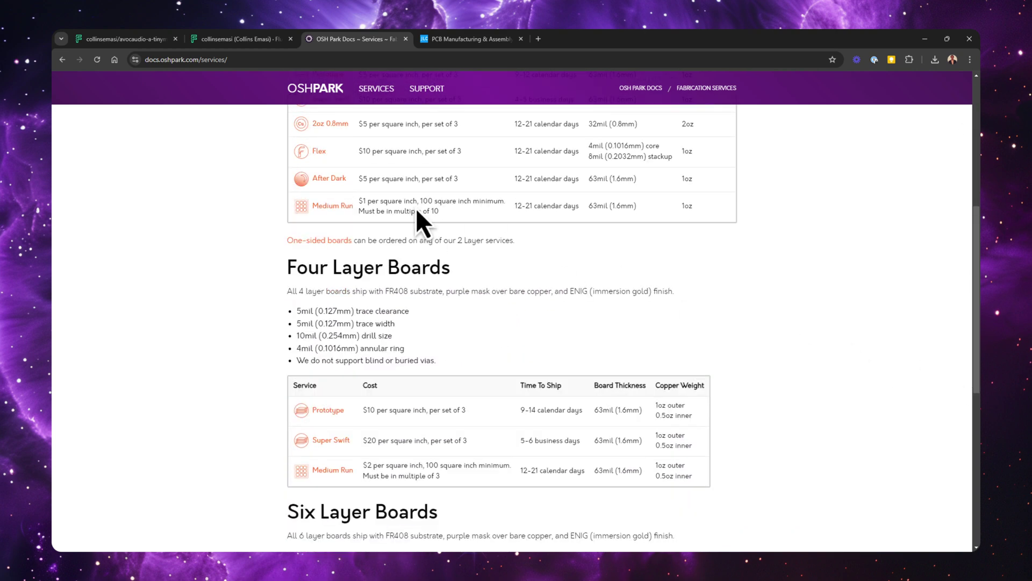
Go back to the Flux profile page that lists the two AvocAudio revisions
{"action": "left_click", "coordinate": [206, 44]}
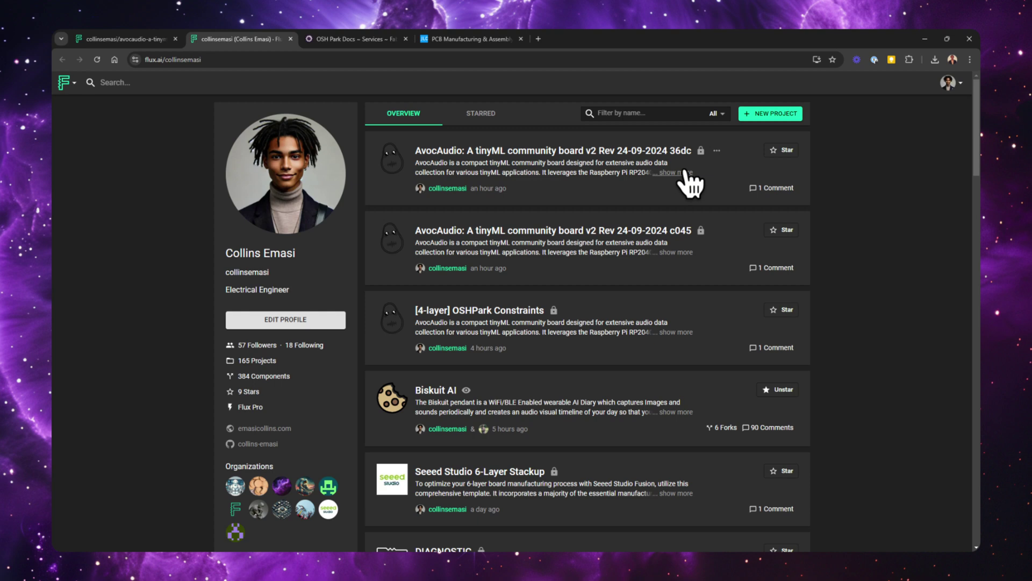
Create a new Flux project from the Seeed Studio 4-Layer Stackup template
{"action": "left_click", "coordinate": [759, 115]}
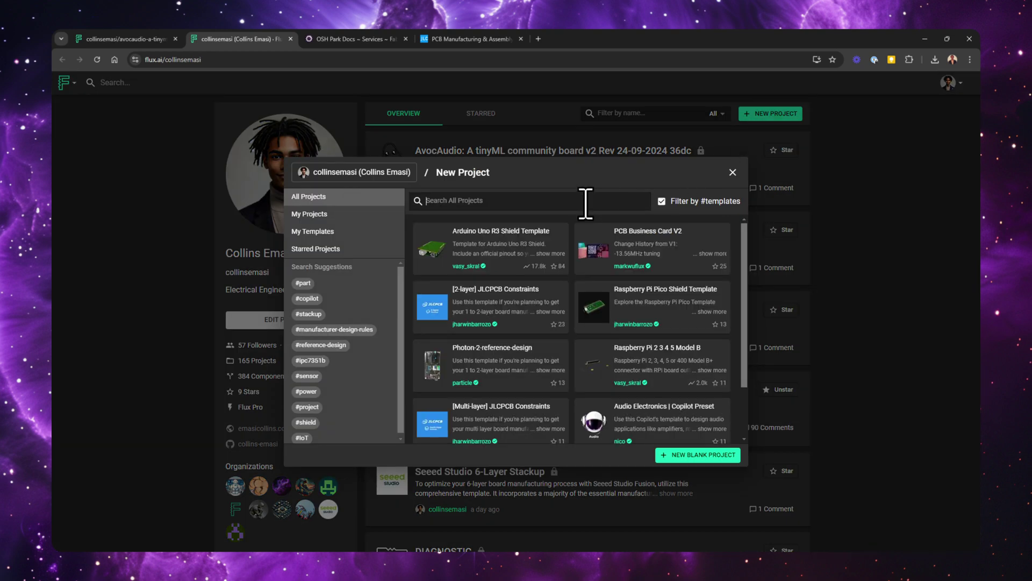
{"action": "type", "text": "jlcpcb"}
{"action": "key", "text": "BackSpace"}
{"action": "key", "text": "BackSpace"}
{"action": "key", "text": "BackSpace"}
{"action": "key", "text": "BackSpace"}
{"action": "key", "text": "BackSpace"}
{"action": "key", "text": "BackSpace"}
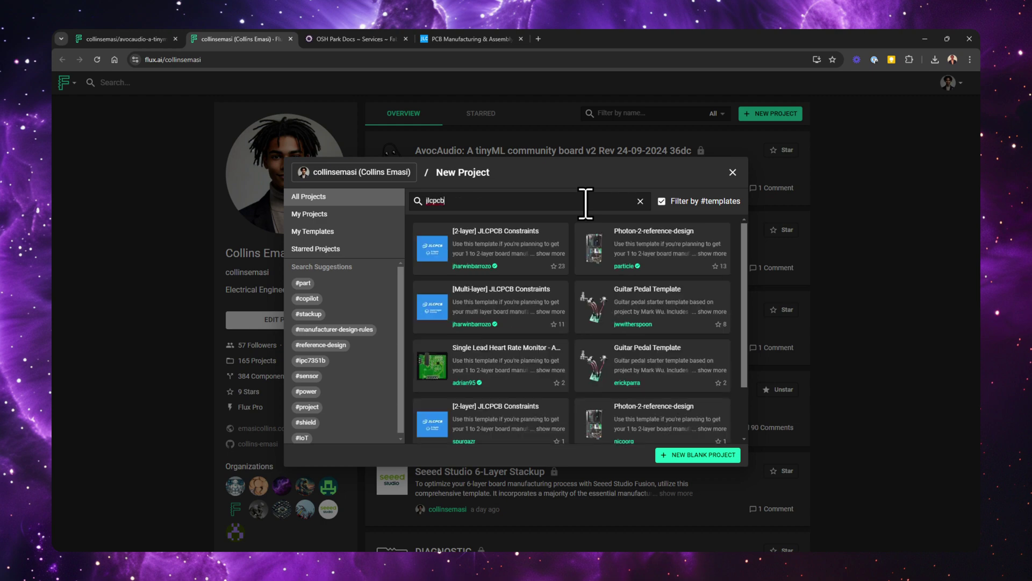
{"action": "type", "text": "seeed"}
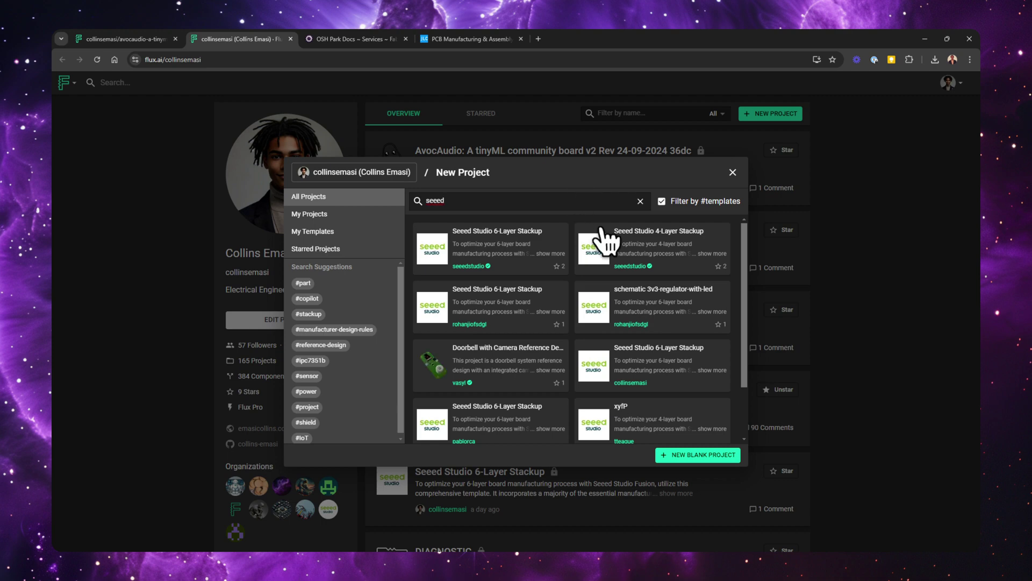
{"action": "left_click", "coordinate": [594, 253]}
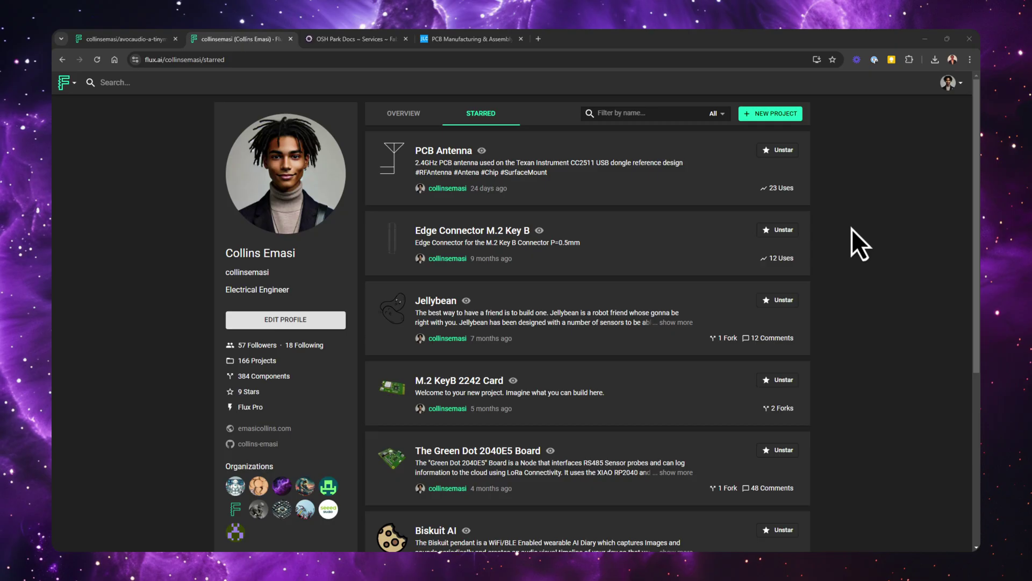
Search templates for 'jlcpcb' and create a project from the Multi-layer JLCPCB Constraints template
{"action": "left_click", "coordinate": [768, 114]}
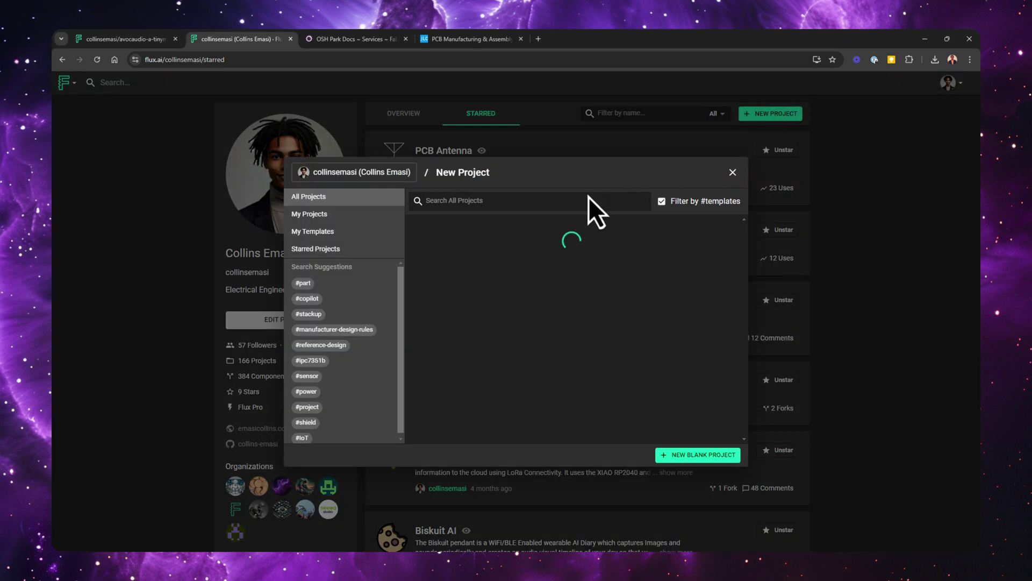
{"action": "type", "text": "jlcpcbb"}
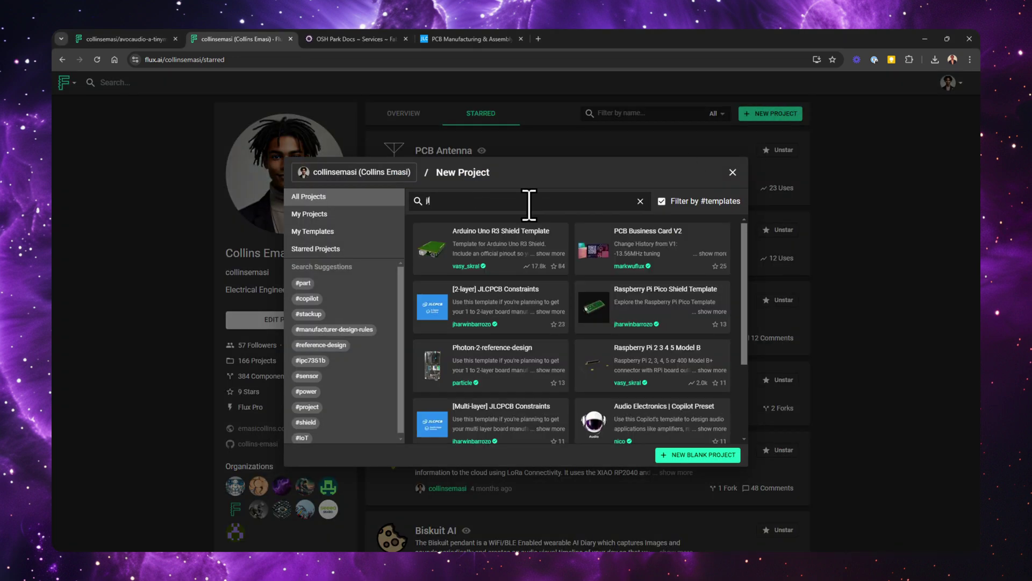
{"action": "key", "text": "BackSpace"}
{"action": "type", "text": "p"}
{"action": "key", "text": "BackSpace"}
{"action": "key", "text": "BackSpace"}
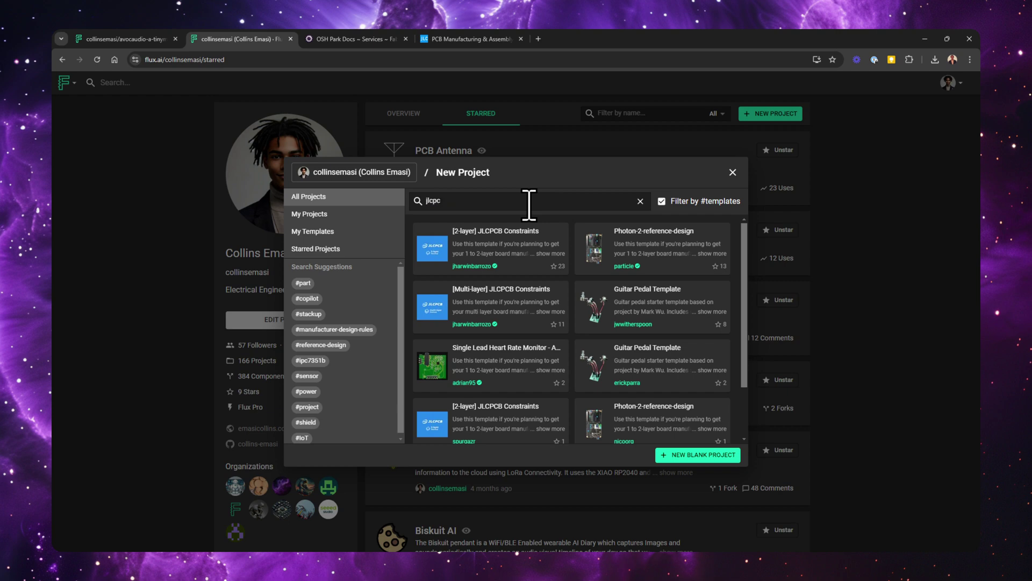
{"action": "type", "text": "b"}
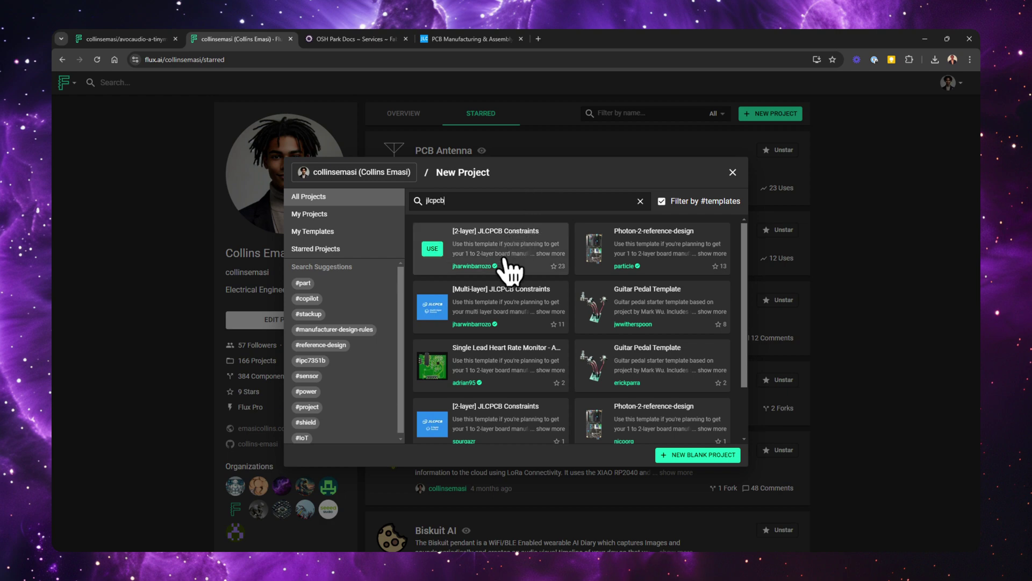
{"action": "mouse_move", "coordinate": [503, 300]}
{"action": "left_click", "coordinate": [435, 309]}
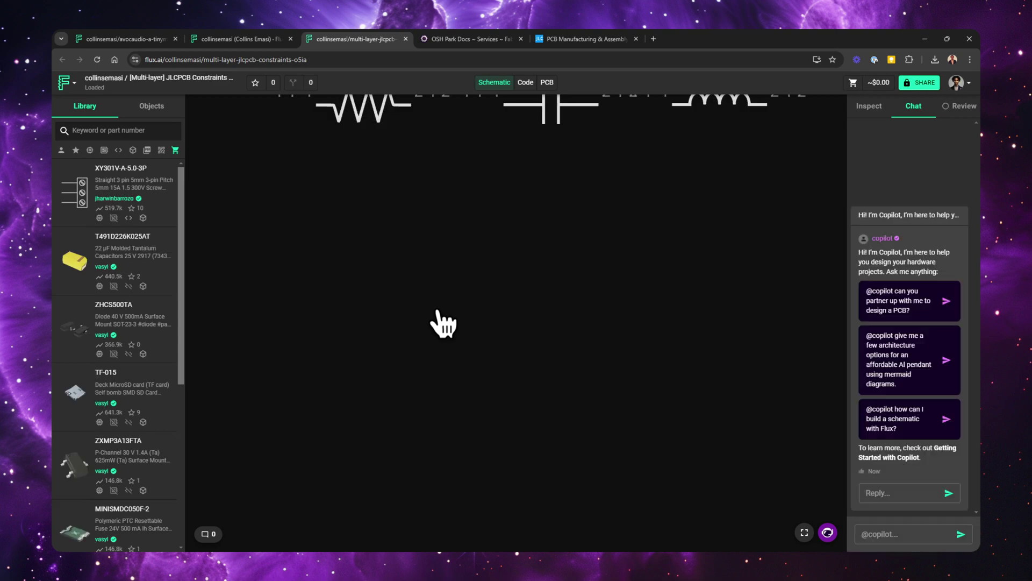
Switch back to the AvocAudio tinyML board project and display its PCB layout
{"action": "left_click", "coordinate": [137, 37]}
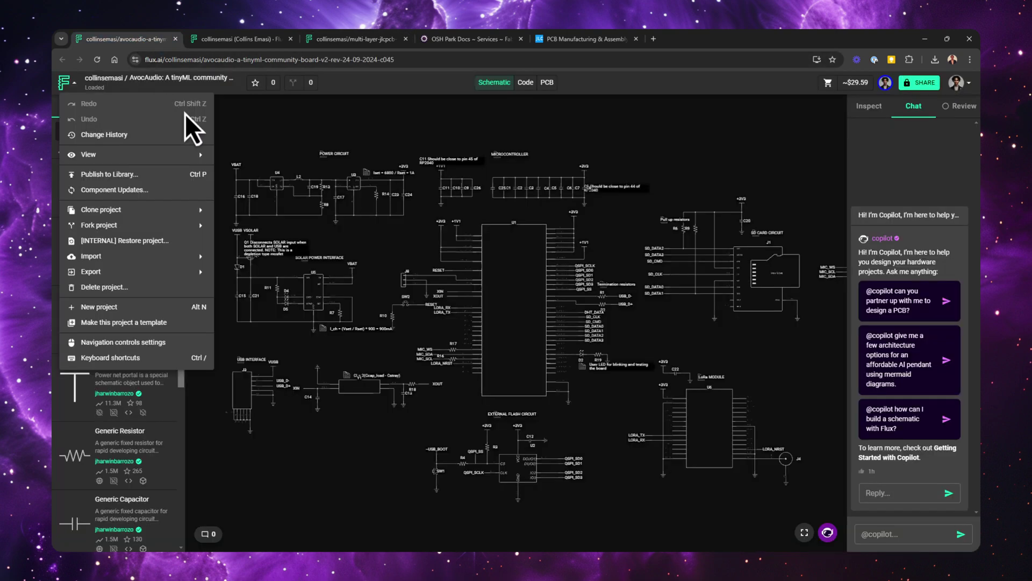
{"action": "left_click", "coordinate": [289, 130]}
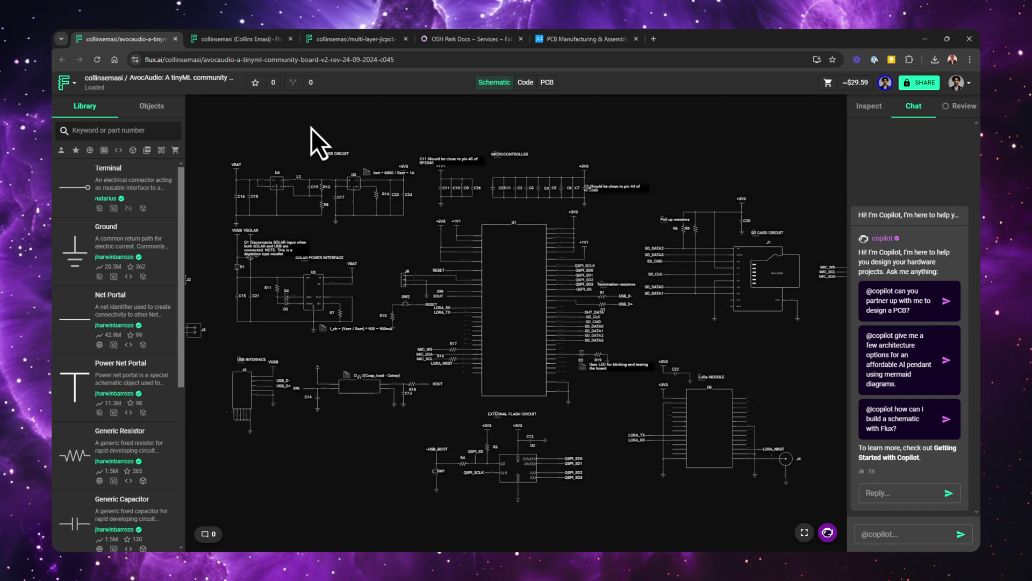
{"action": "left_click", "coordinate": [548, 83]}
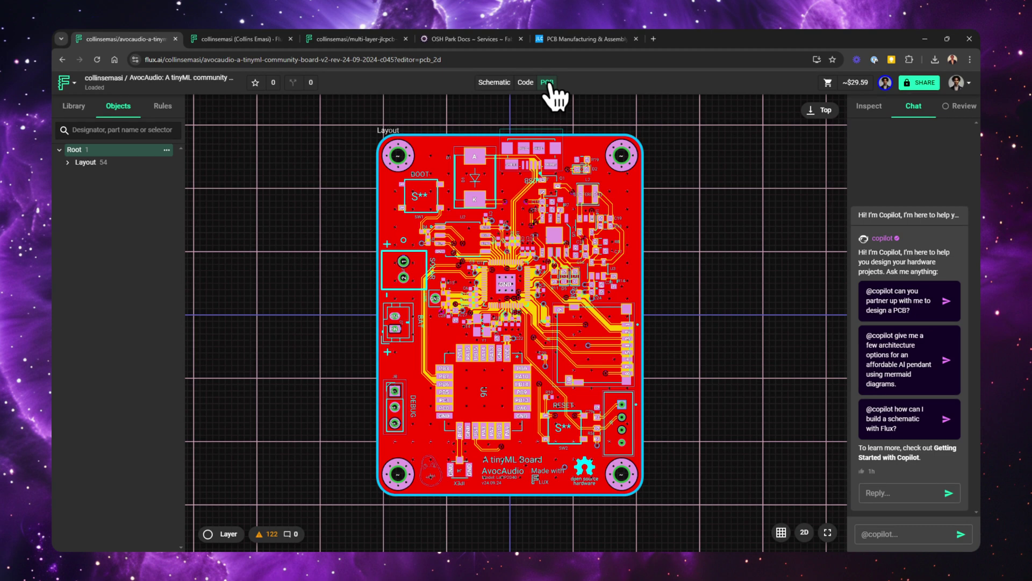
Export the board's Gerber RS-274X2 zip into the JLCPCB folder
{"action": "left_click", "coordinate": [65, 82]}
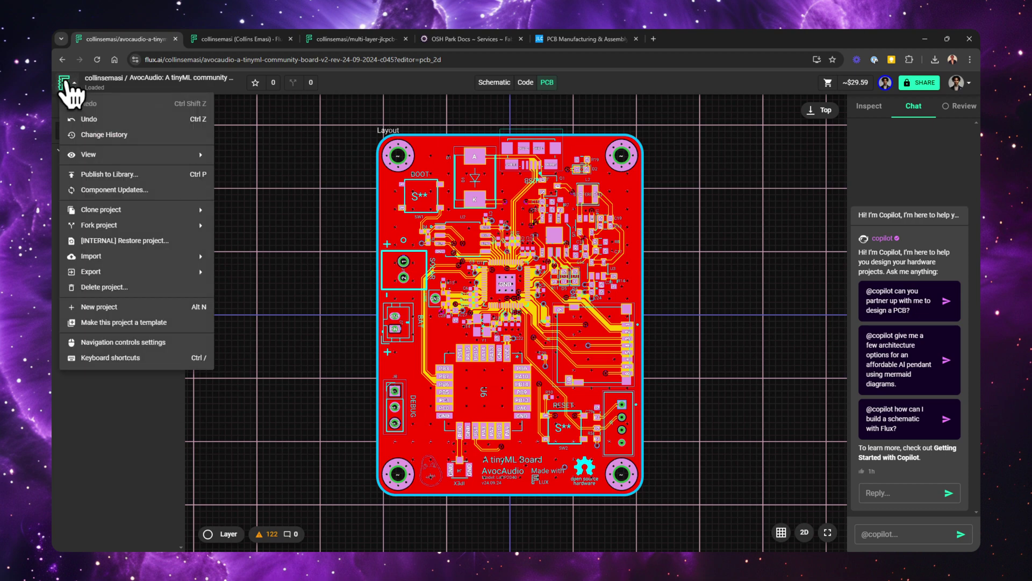
{"action": "mouse_move", "coordinate": [146, 273]}
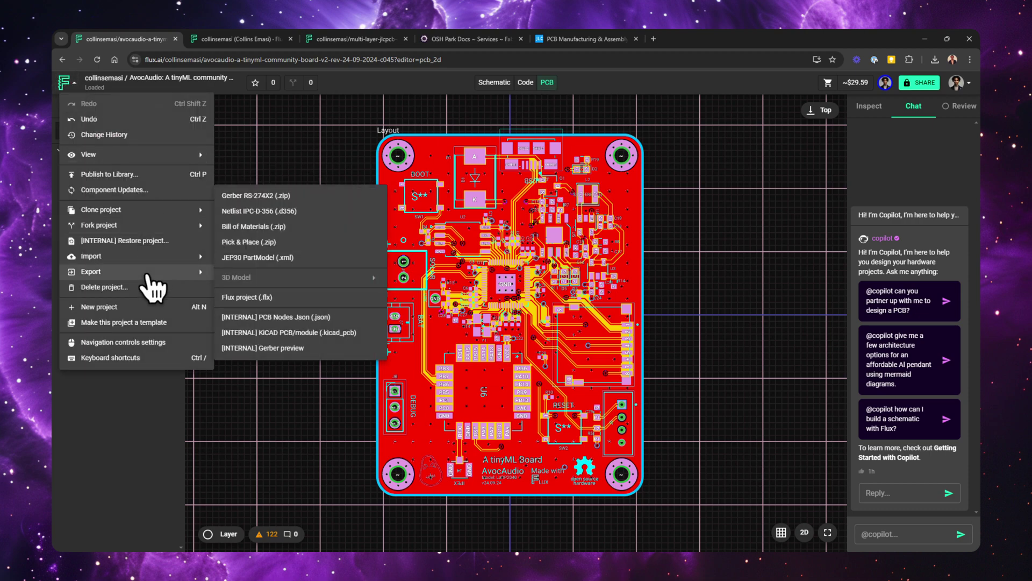
{"action": "left_click", "coordinate": [312, 196]}
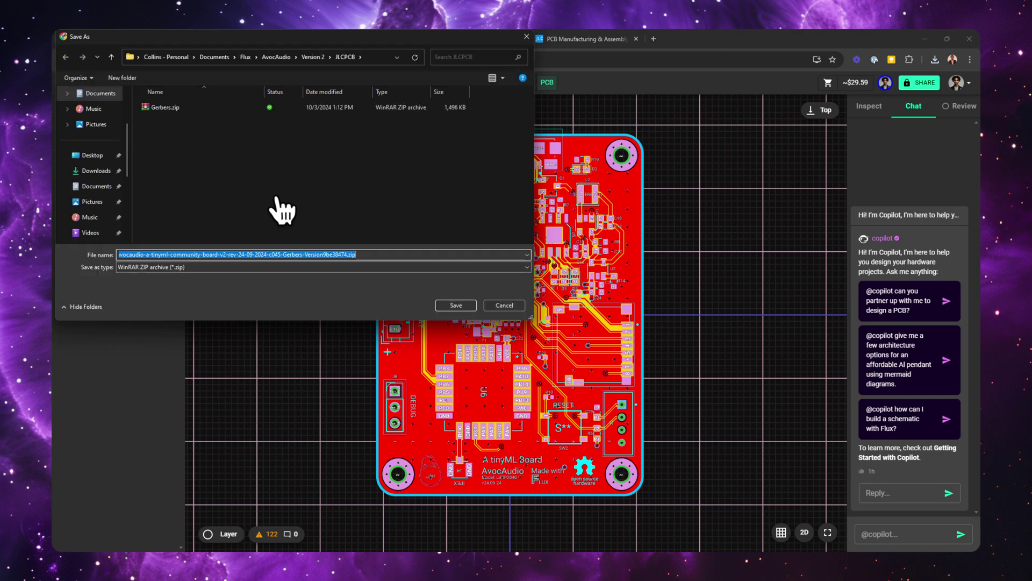
{"action": "left_click", "coordinate": [450, 306]}
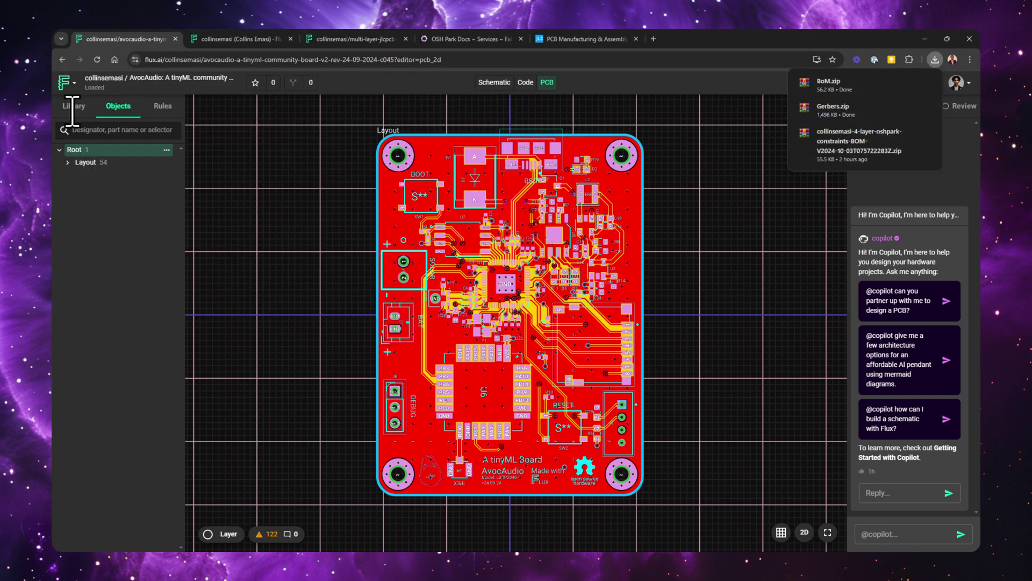
Export the board's Pick & Place zip and save it
{"action": "left_click", "coordinate": [65, 83]}
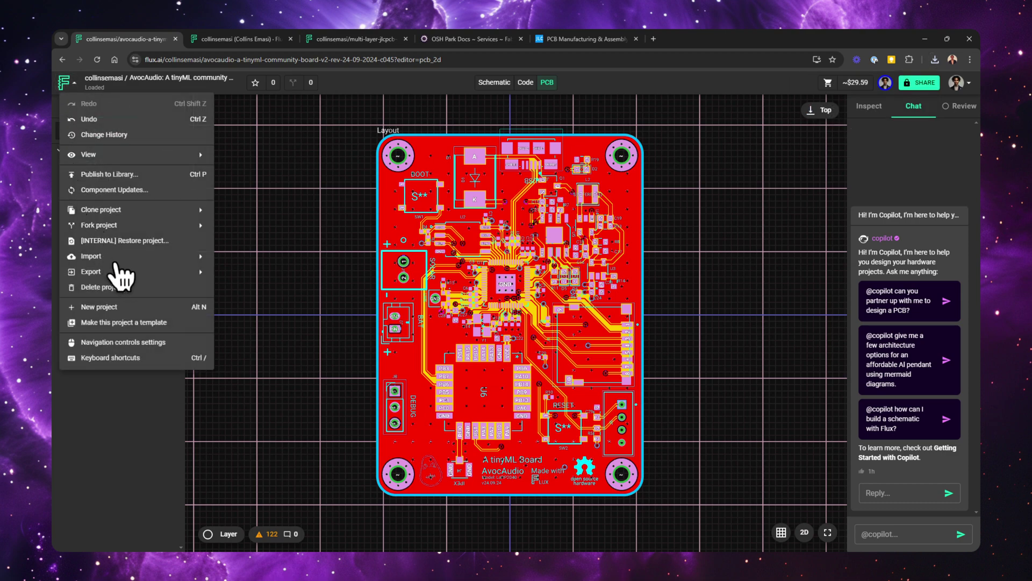
{"action": "mouse_move", "coordinate": [127, 272]}
{"action": "left_click", "coordinate": [282, 239]}
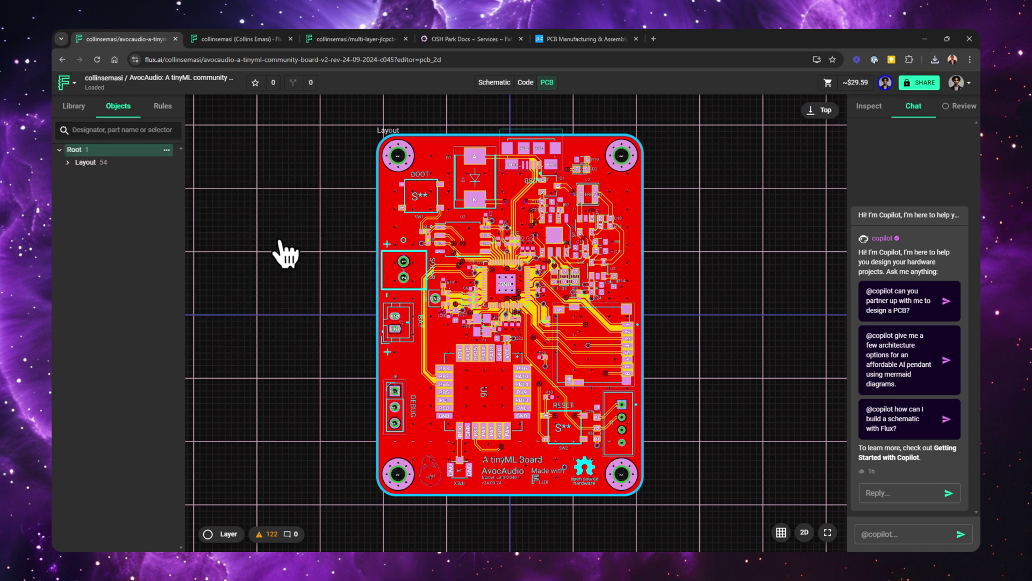
{"action": "key", "text": "Return"}
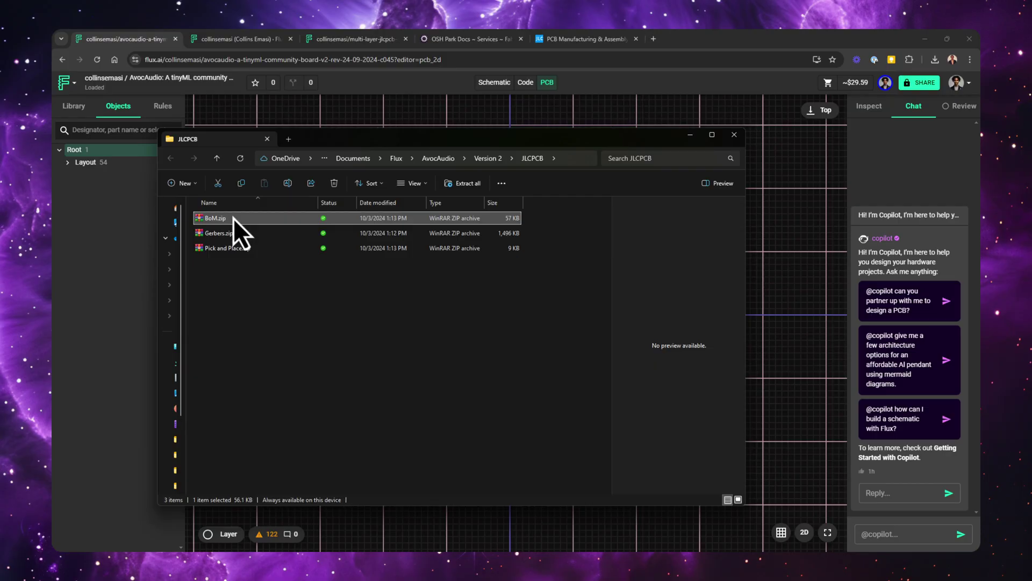
Extract the JLCPCB BOM CSV from BoM.zip into the JLCPCB folder
{"action": "double_click", "coordinate": [233, 218]}
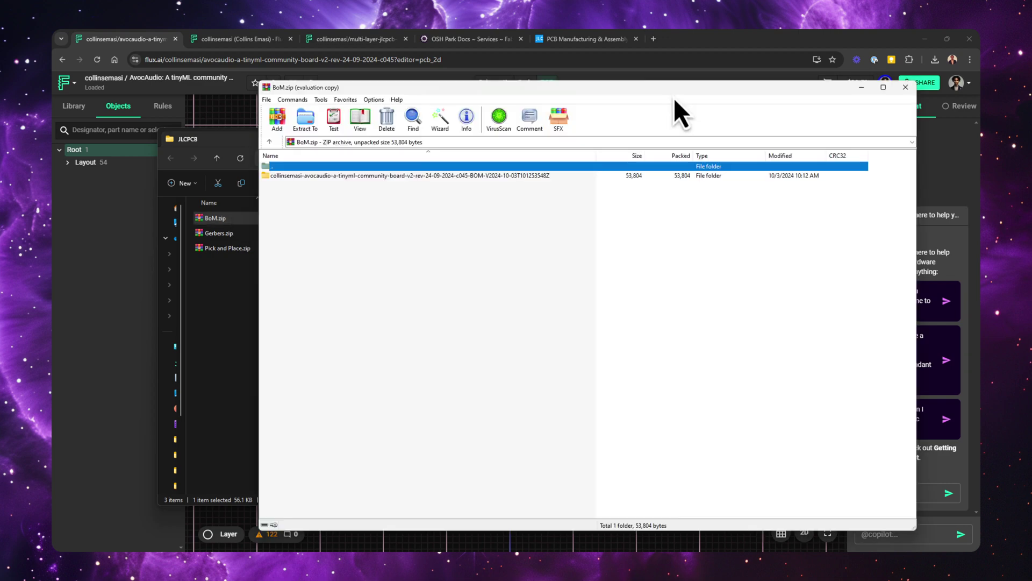
{"action": "double_click", "coordinate": [532, 176]}
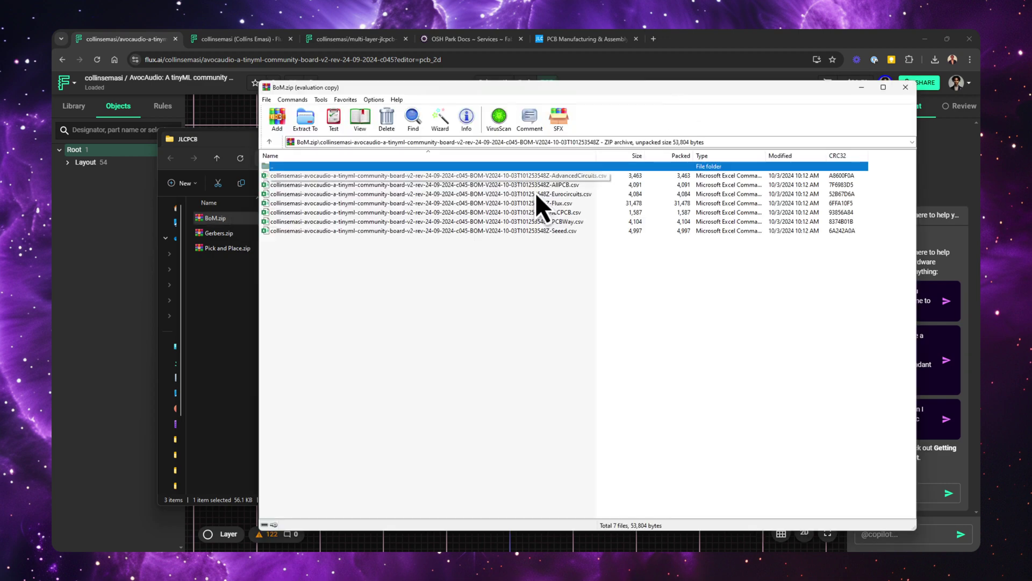
{"action": "left_click", "coordinate": [557, 213]}
{"action": "left_click_drag", "start_coordinate": [557, 215], "coordinate": [237, 285]}
Extract the JLCPCB placement CSV from Pick and Place.zip, then close both archives
{"action": "key", "text": "alt+Tab"}
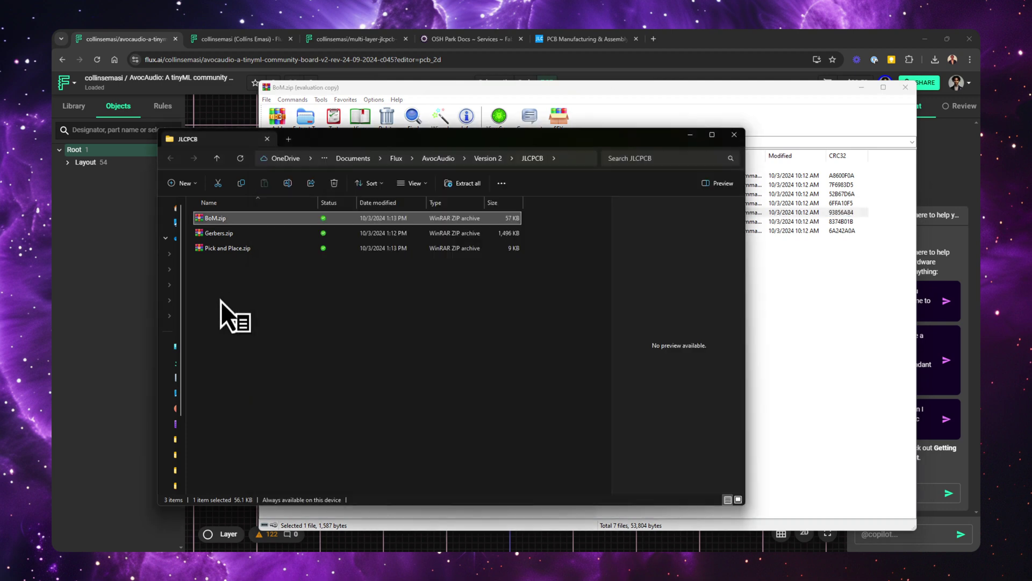
{"action": "left_click", "coordinate": [221, 263]}
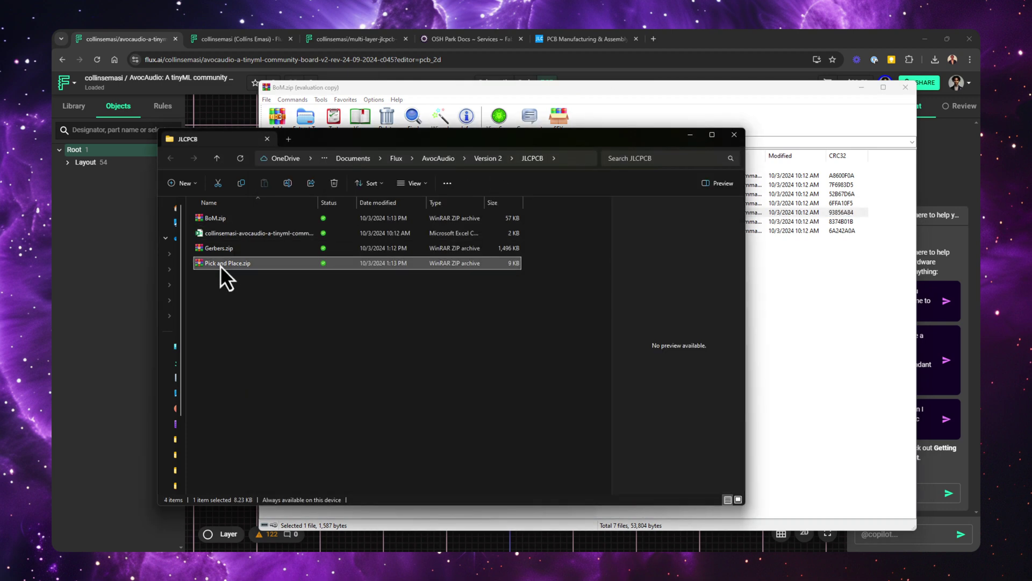
{"action": "double_click", "coordinate": [221, 264]}
{"action": "double_click", "coordinate": [426, 181]}
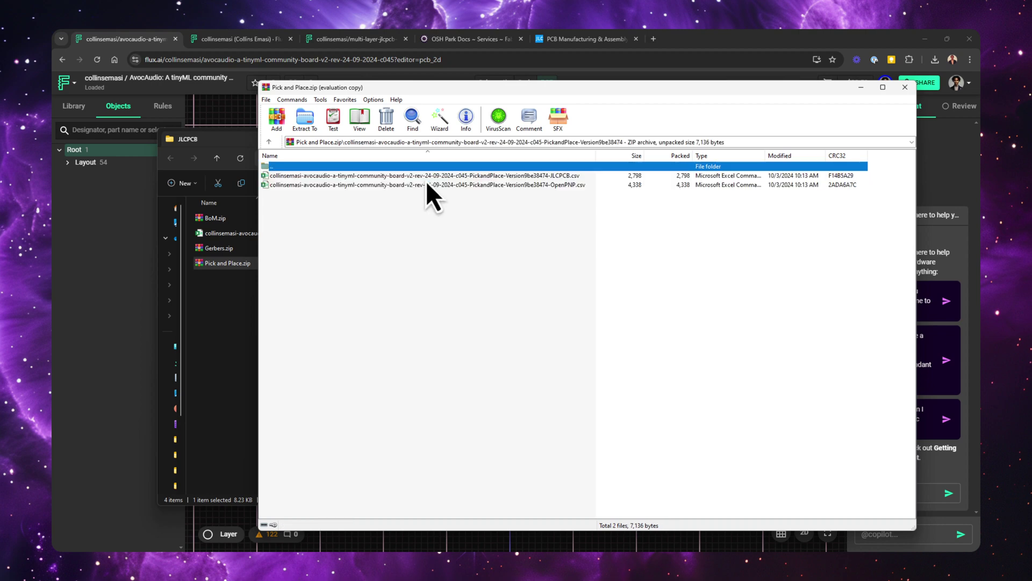
{"action": "left_click_drag", "start_coordinate": [434, 179], "coordinate": [234, 327]}
{"action": "left_click", "coordinate": [906, 89]}
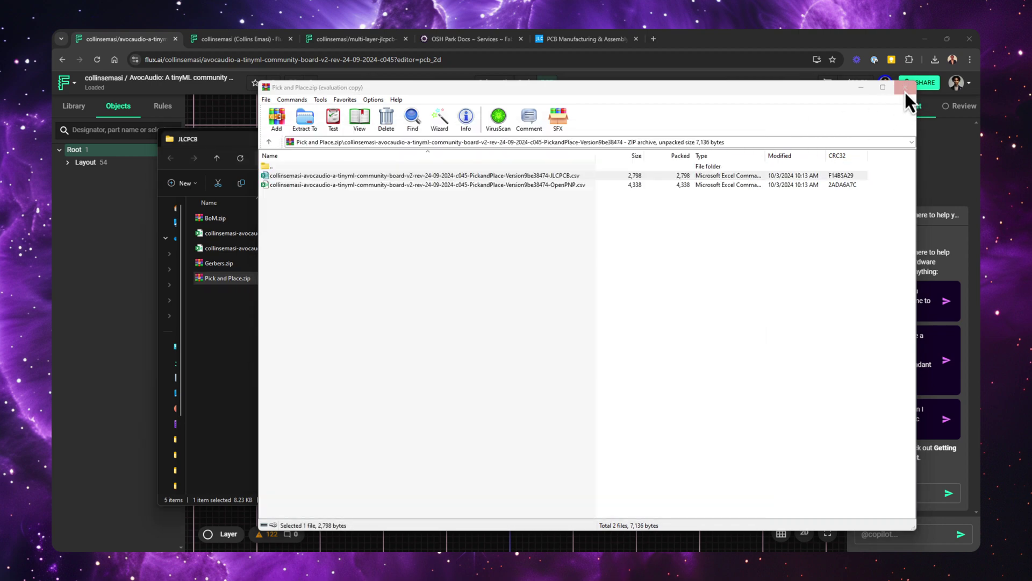
{"action": "left_click", "coordinate": [906, 88]}
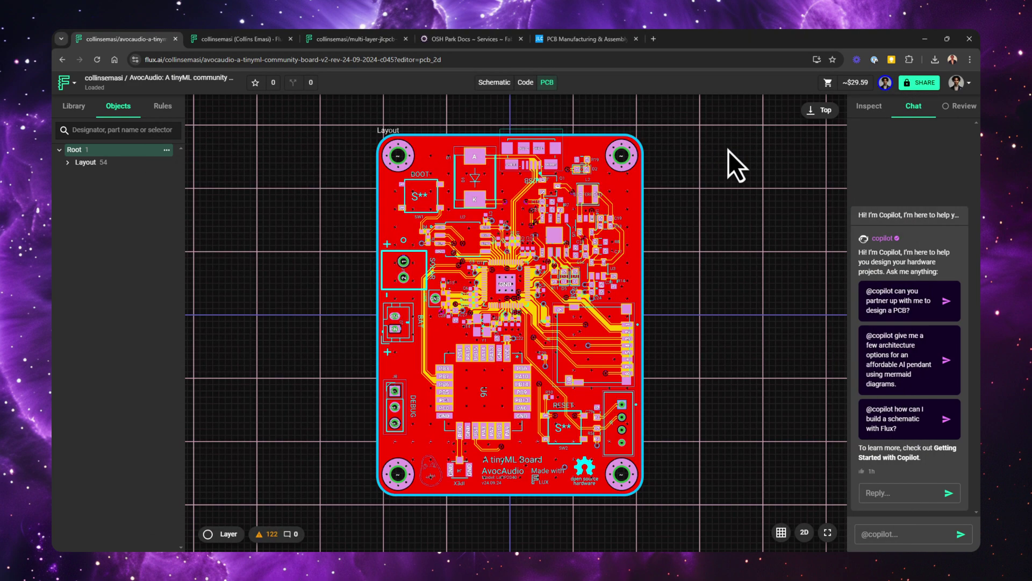
Sign in to JLCPCB and upload the 4-layer Gerber zip for a quote
{"action": "left_click", "coordinate": [254, 41]}
{"action": "mouse_move", "coordinate": [817, 137]}
{"action": "left_click", "coordinate": [811, 167]}
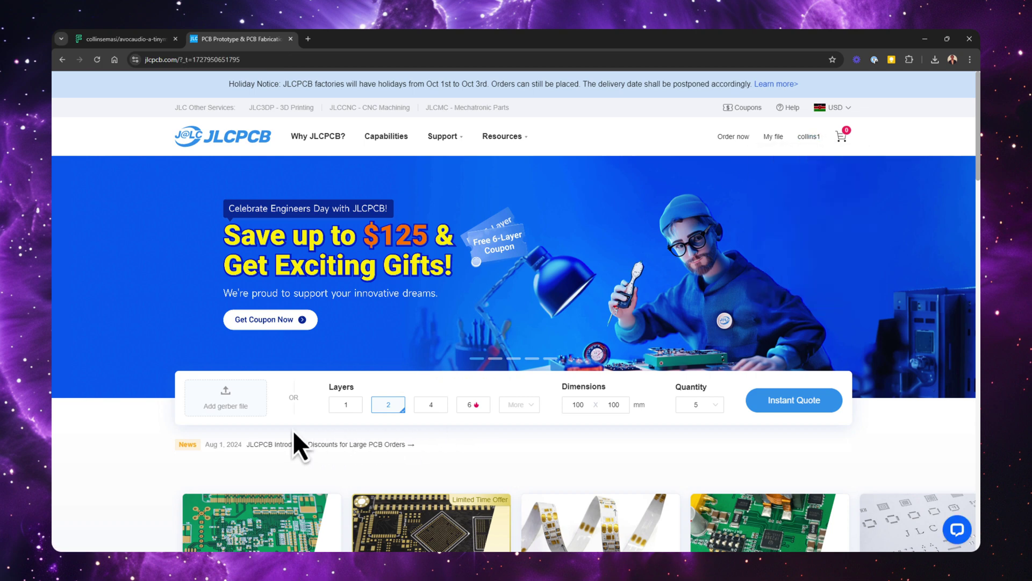
{"action": "left_click", "coordinate": [223, 405]}
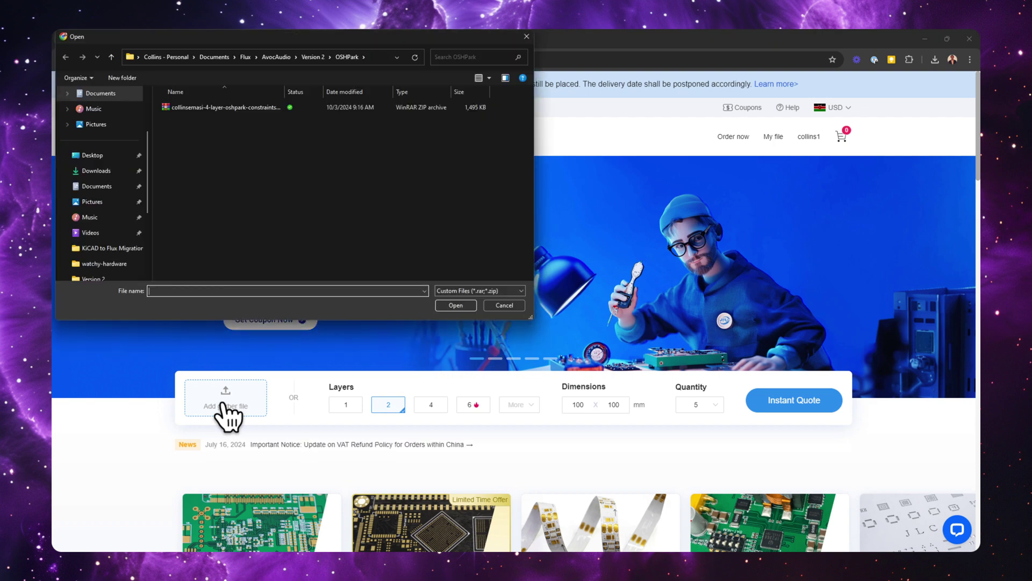
{"action": "double_click", "coordinate": [273, 110]}
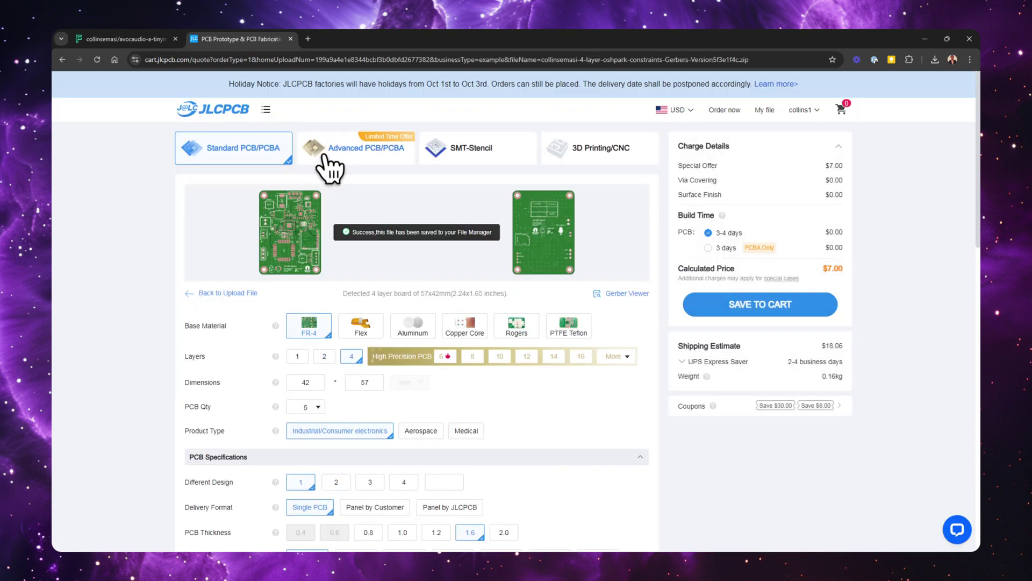
Turn impedance control on and choose the JLC04161H-7628 layer stackup
{"action": "scroll", "coordinate": [309, 193], "scroll_direction": "down", "scroll_amount": 2}
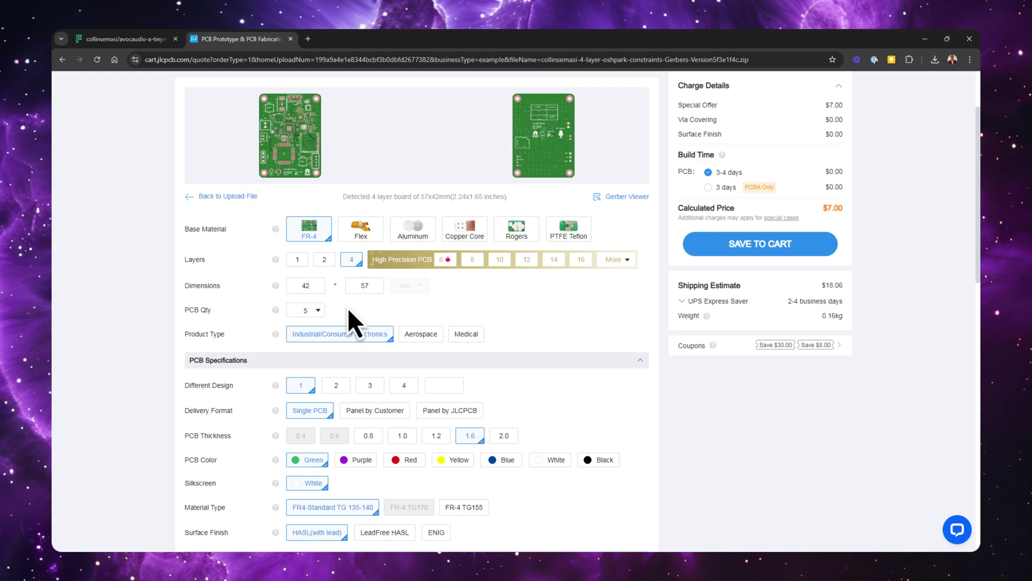
{"action": "scroll", "coordinate": [347, 308], "scroll_direction": "down", "scroll_amount": 3}
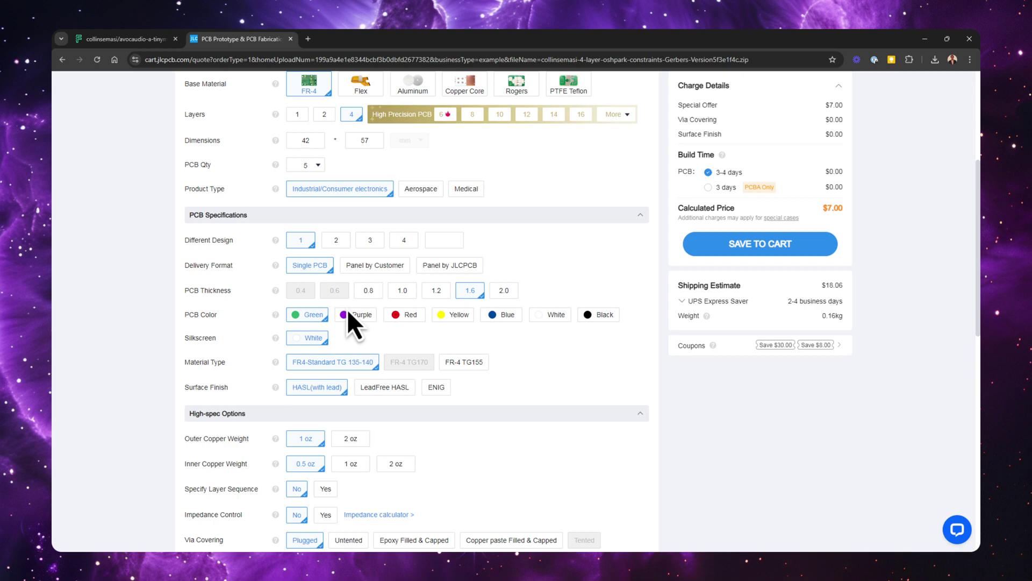
{"action": "scroll", "coordinate": [346, 339], "scroll_direction": "down", "scroll_amount": 3}
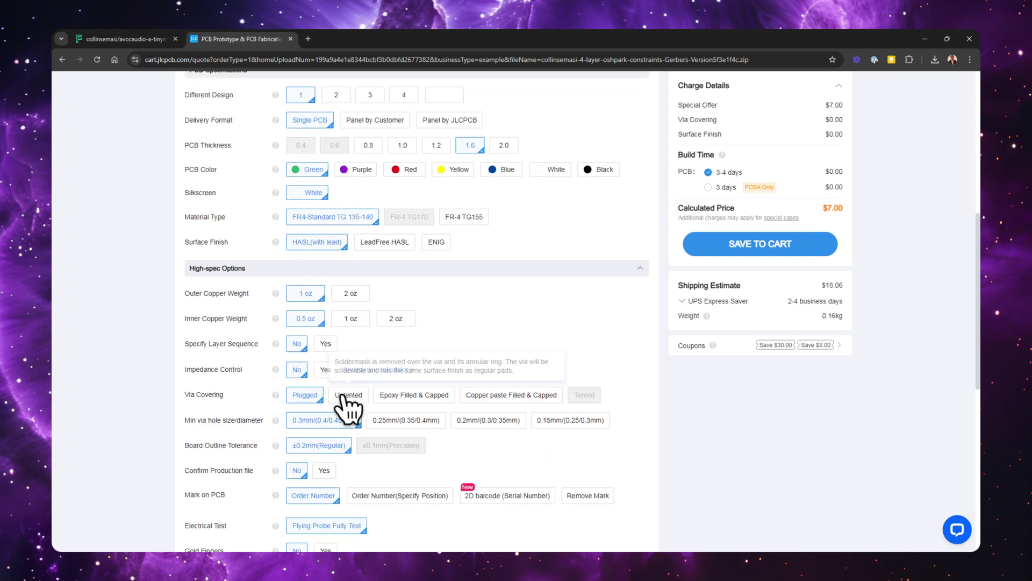
{"action": "left_click", "coordinate": [325, 370]}
{"action": "left_click", "coordinate": [325, 393]}
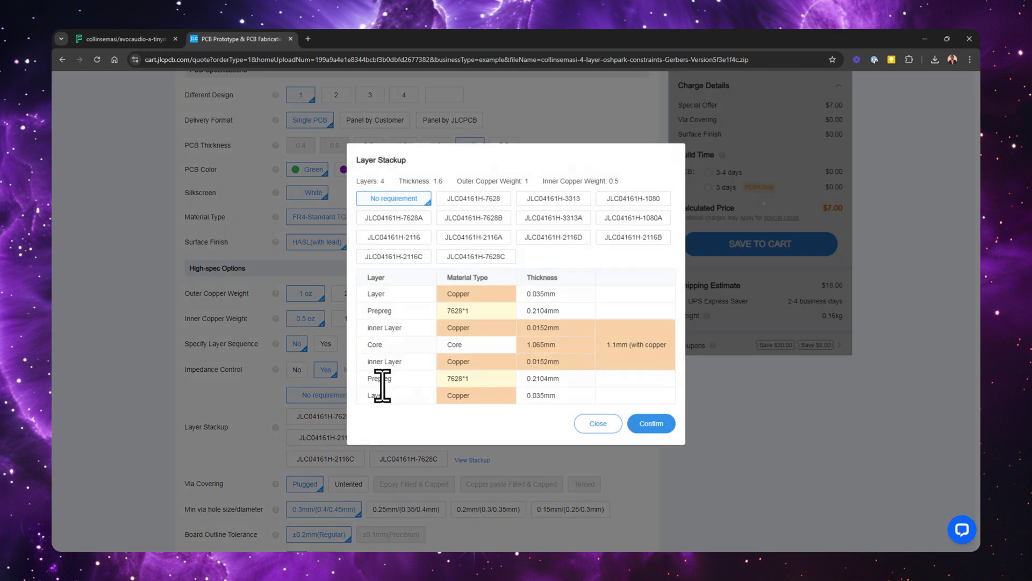
{"action": "left_click", "coordinate": [472, 200]}
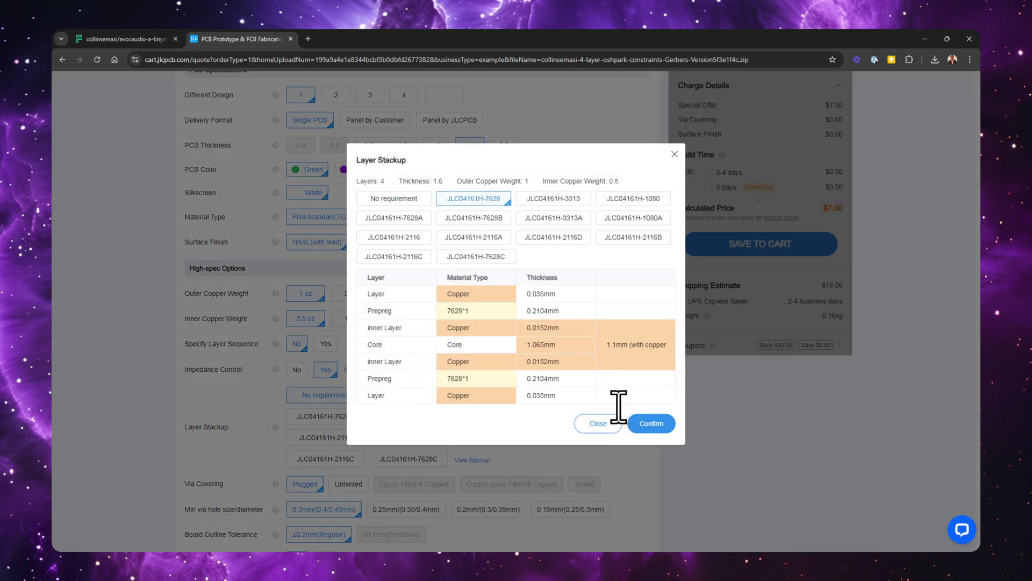
{"action": "left_click", "coordinate": [657, 425]}
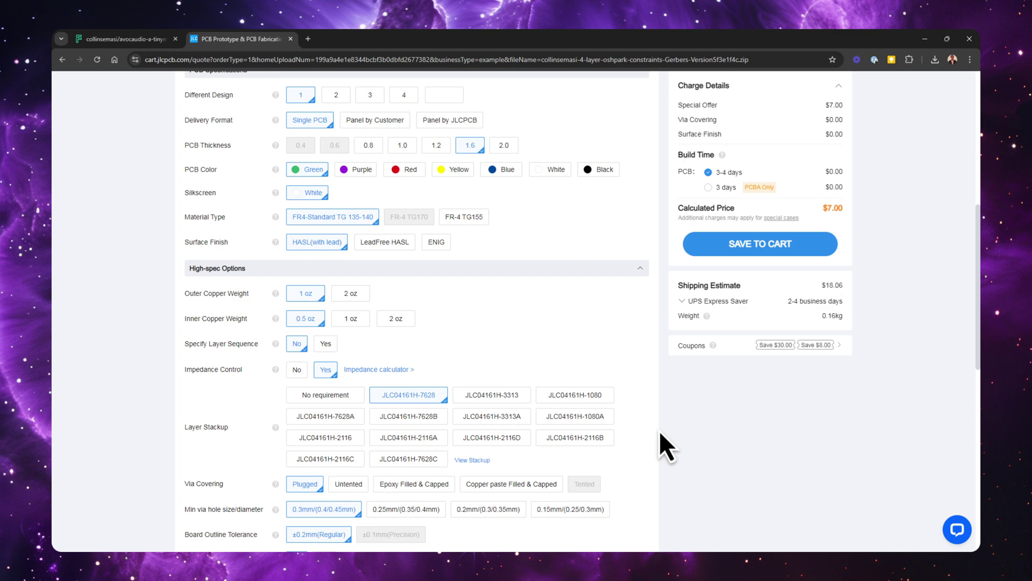
{"action": "scroll", "coordinate": [661, 434], "scroll_direction": "down", "scroll_amount": 8}
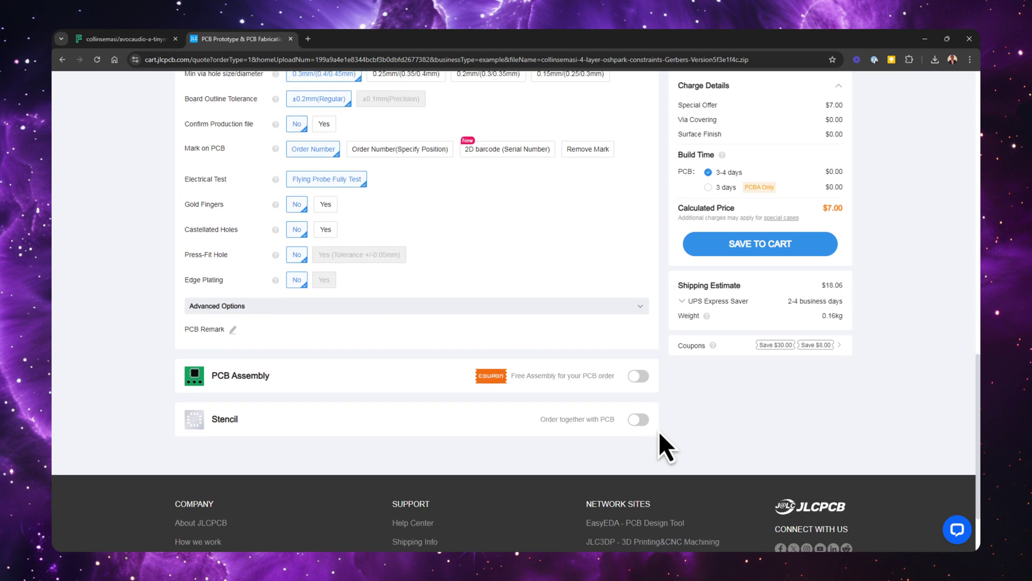
Enable Economic, Top Side PCB assembly and continue to the Bill of Materials step
{"action": "left_click", "coordinate": [639, 376]}
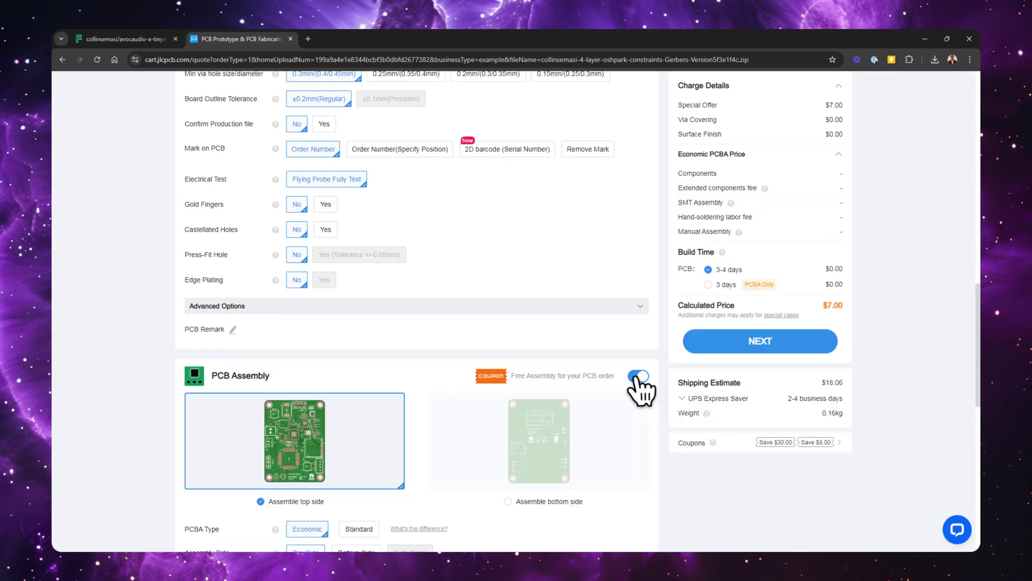
{"action": "scroll", "coordinate": [640, 390], "scroll_direction": "down", "scroll_amount": 5}
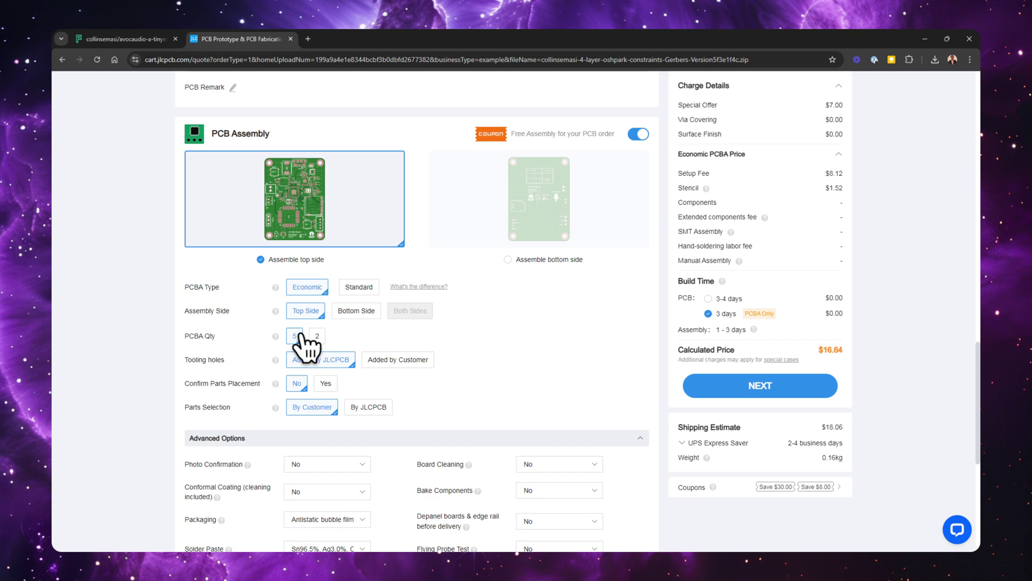
{"action": "left_click", "coordinate": [754, 388]}
{"action": "left_click", "coordinate": [785, 324]}
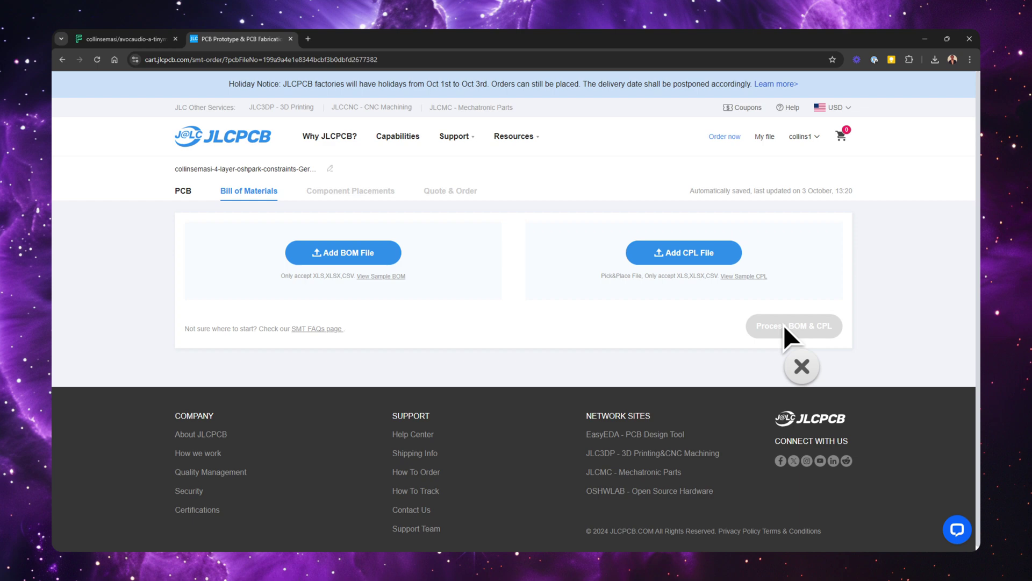
Upload the BOM CSV and PickandPlace CPL file, then process them into 44 matched parts
{"action": "left_click", "coordinate": [348, 256]}
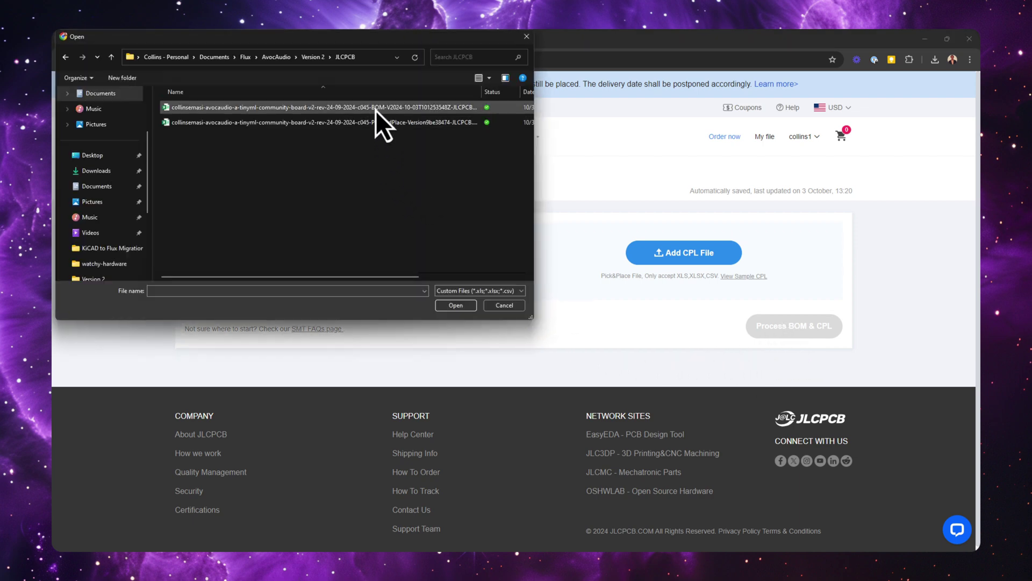
{"action": "double_click", "coordinate": [383, 108]}
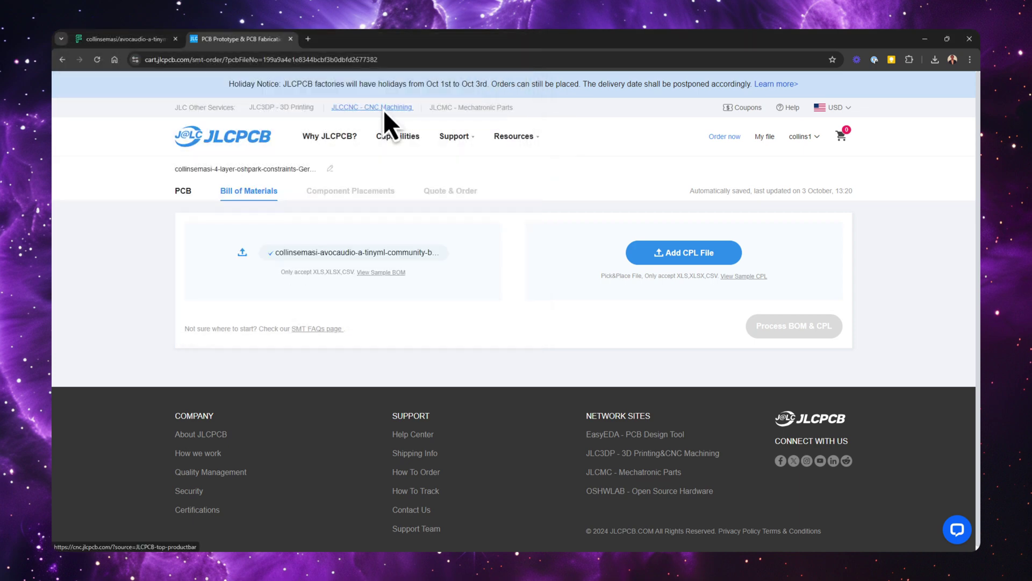
{"action": "left_click", "coordinate": [685, 257]}
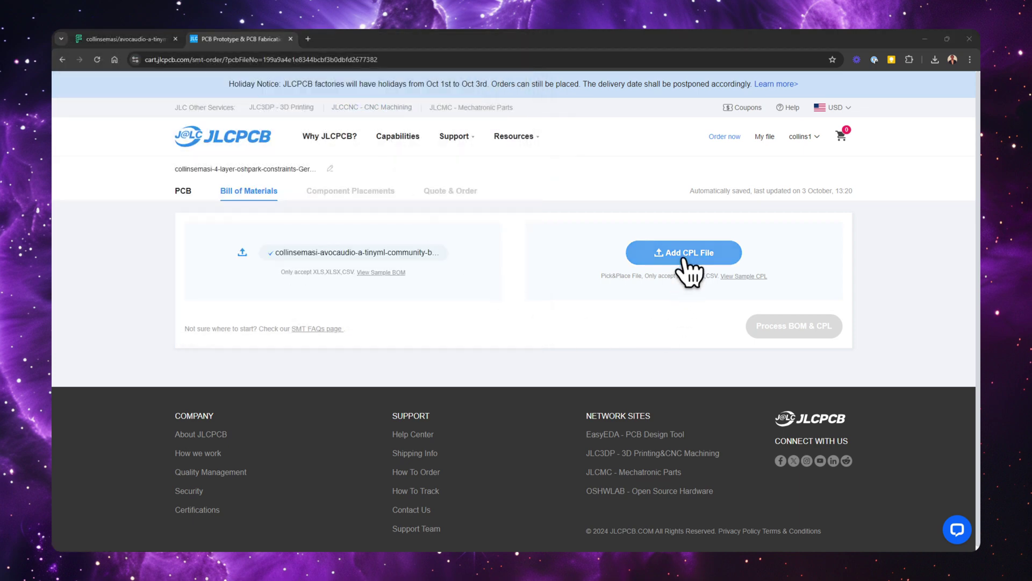
{"action": "double_click", "coordinate": [302, 127]}
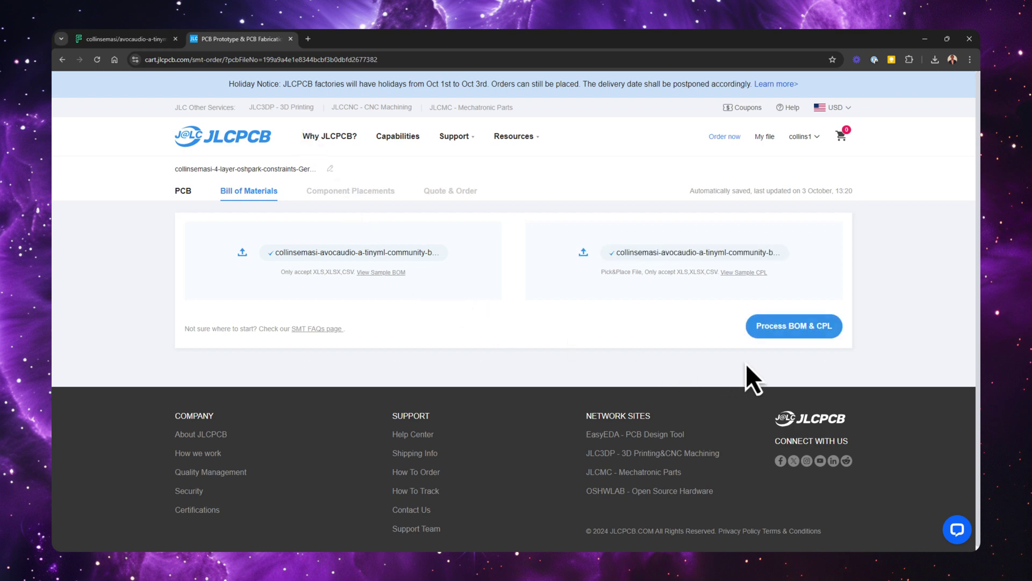
{"action": "left_click", "coordinate": [799, 329]}
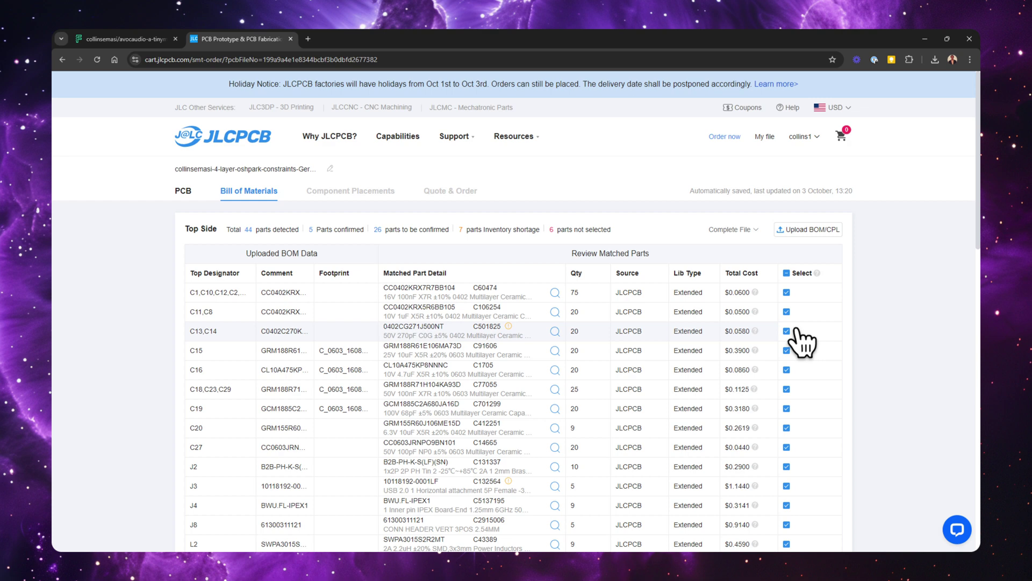
Assign the first SS34 part to D1, then continue with unselected parts set to Do not place
{"action": "scroll", "coordinate": [802, 340], "scroll_direction": "down", "scroll_amount": 13}
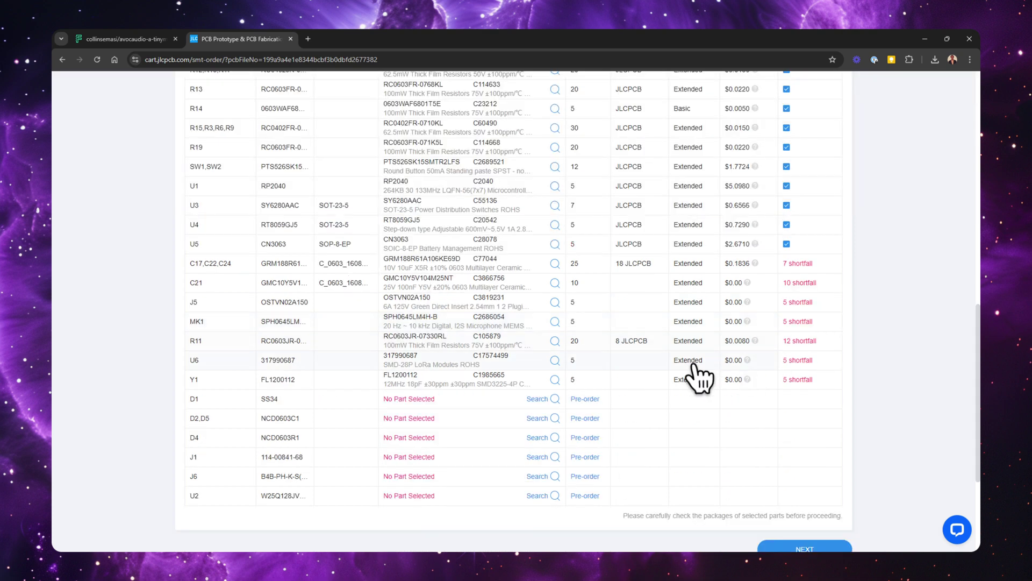
{"action": "left_click", "coordinate": [551, 399]}
{"action": "scroll", "coordinate": [553, 415], "scroll_direction": "down", "scroll_amount": 3}
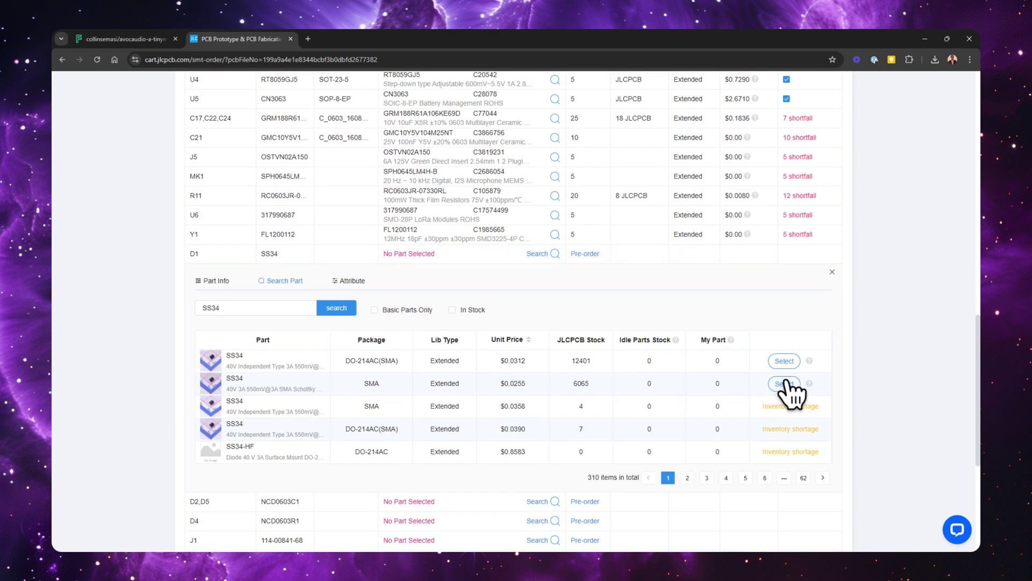
{"action": "left_click", "coordinate": [786, 361]}
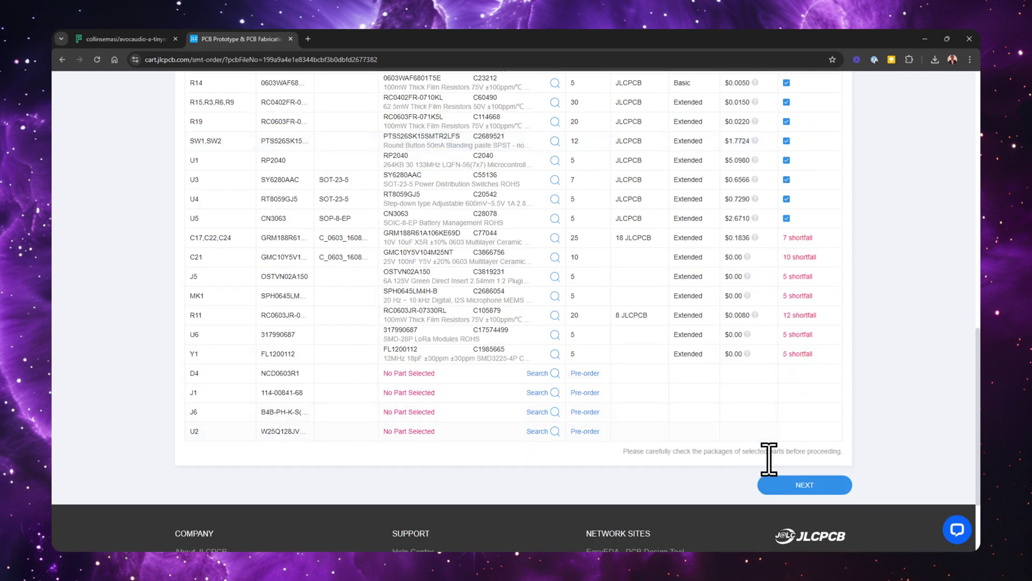
{"action": "left_click", "coordinate": [801, 485]}
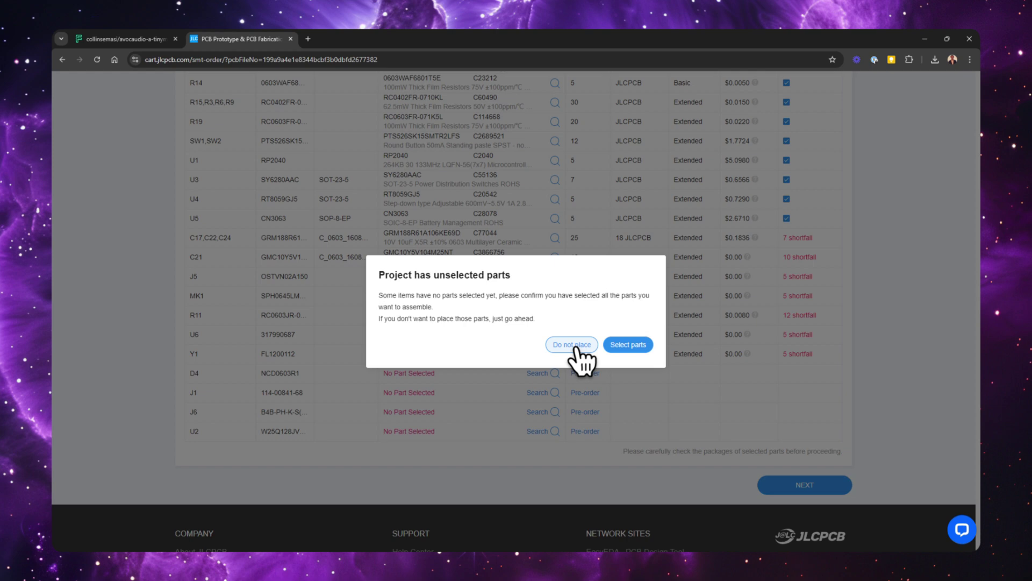
{"action": "left_click", "coordinate": [572, 345]}
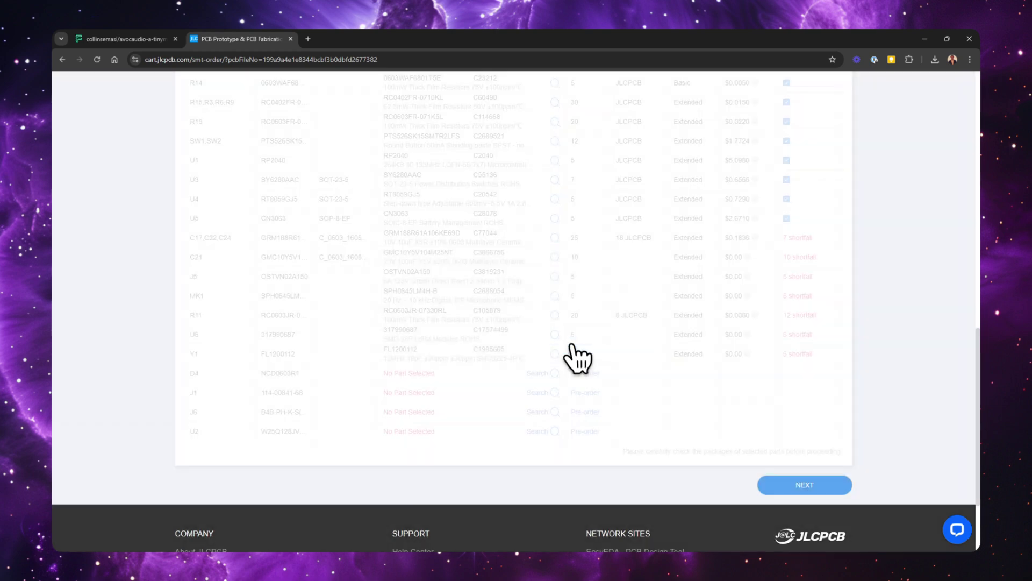
{"action": "scroll", "coordinate": [698, 386], "scroll_direction": "up", "scroll_amount": 4}
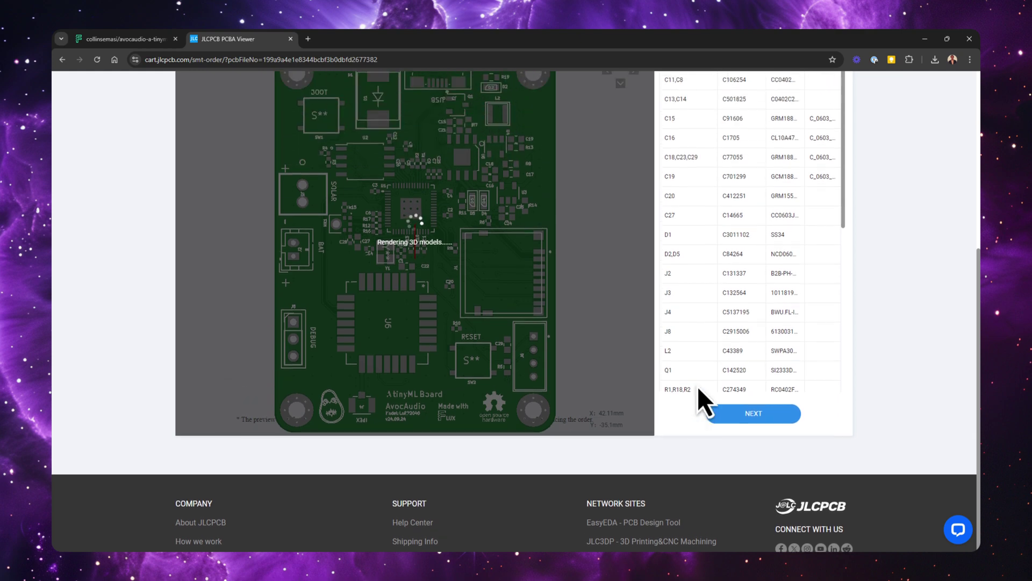
Rotate U5 and U3 by 90° on the board and continue to the $135.02 quote
{"action": "scroll", "coordinate": [698, 386], "scroll_direction": "up", "scroll_amount": 2}
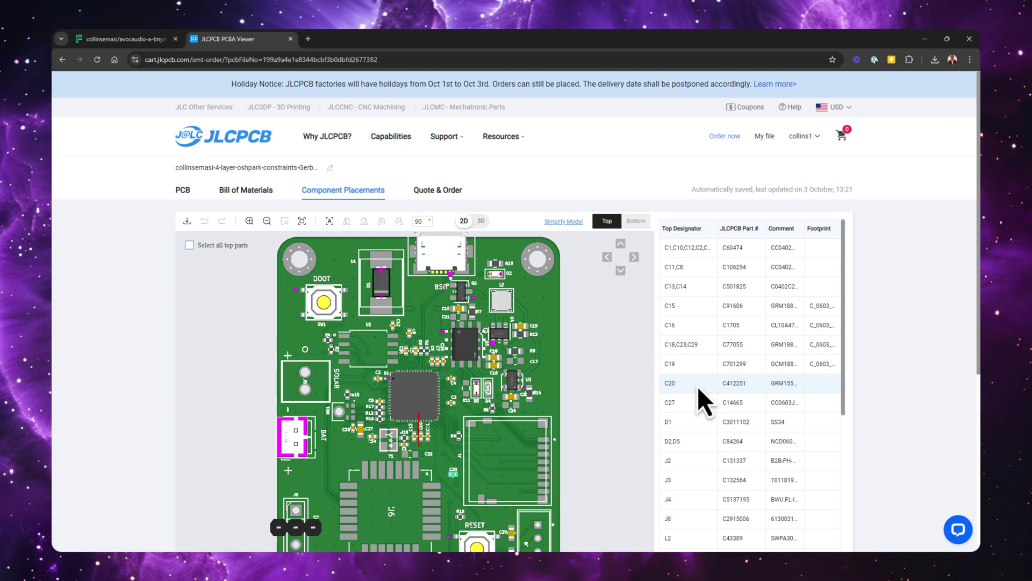
{"action": "scroll", "coordinate": [523, 378], "scroll_direction": "up", "scroll_amount": 5}
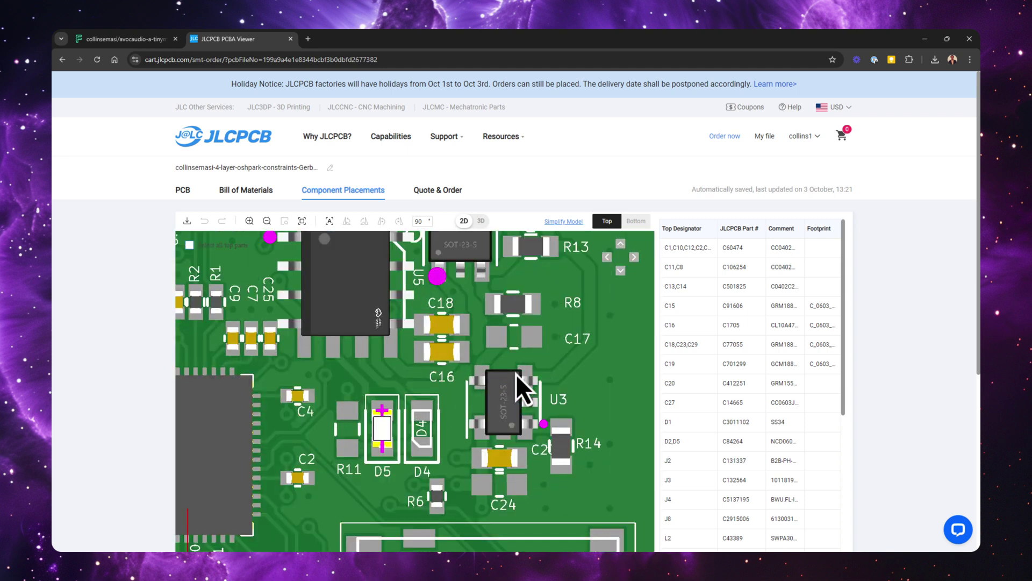
{"action": "scroll", "coordinate": [515, 373], "scroll_direction": "down", "scroll_amount": 3}
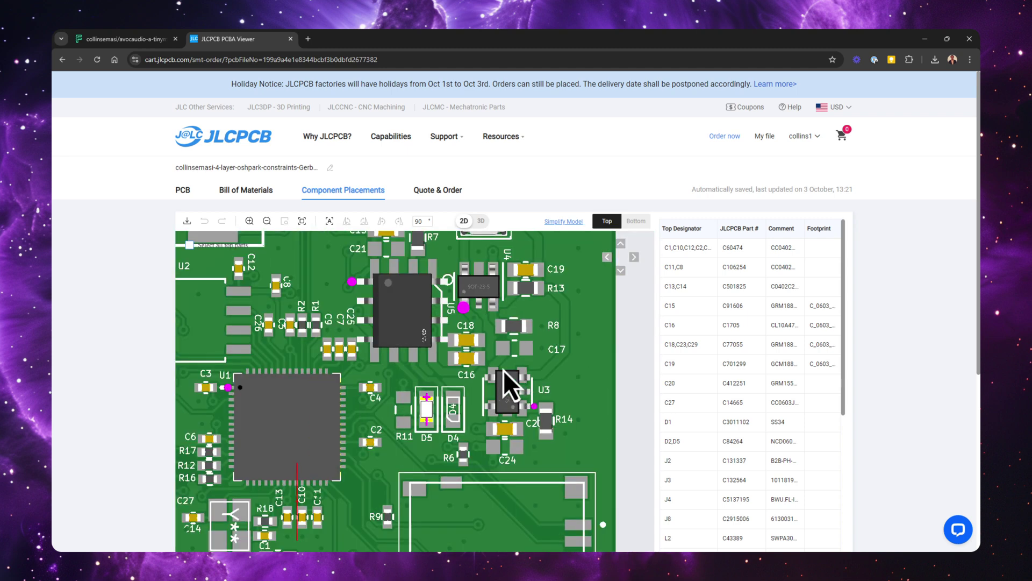
{"action": "left_click", "coordinate": [406, 295]}
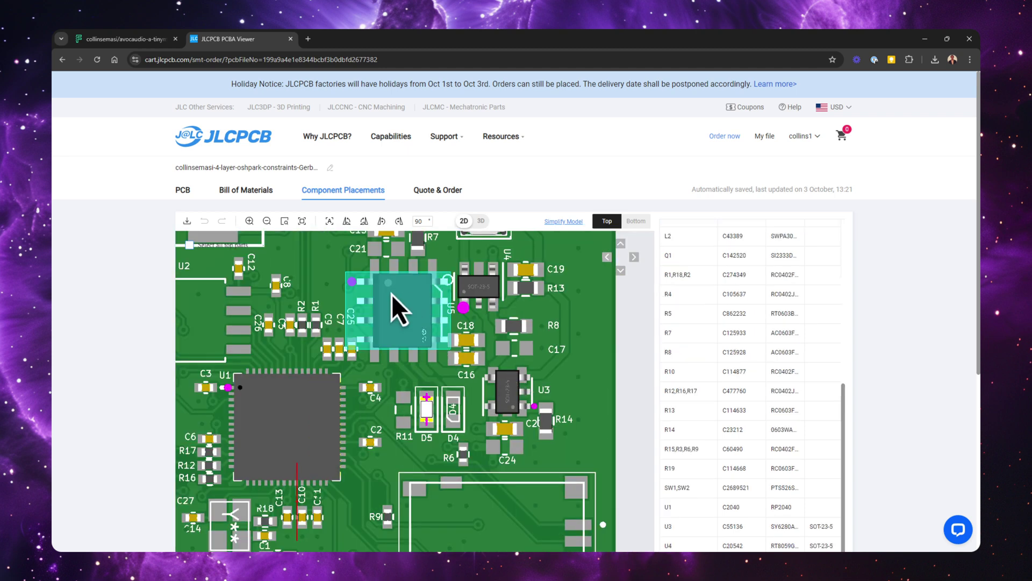
{"action": "left_click", "coordinate": [399, 221]}
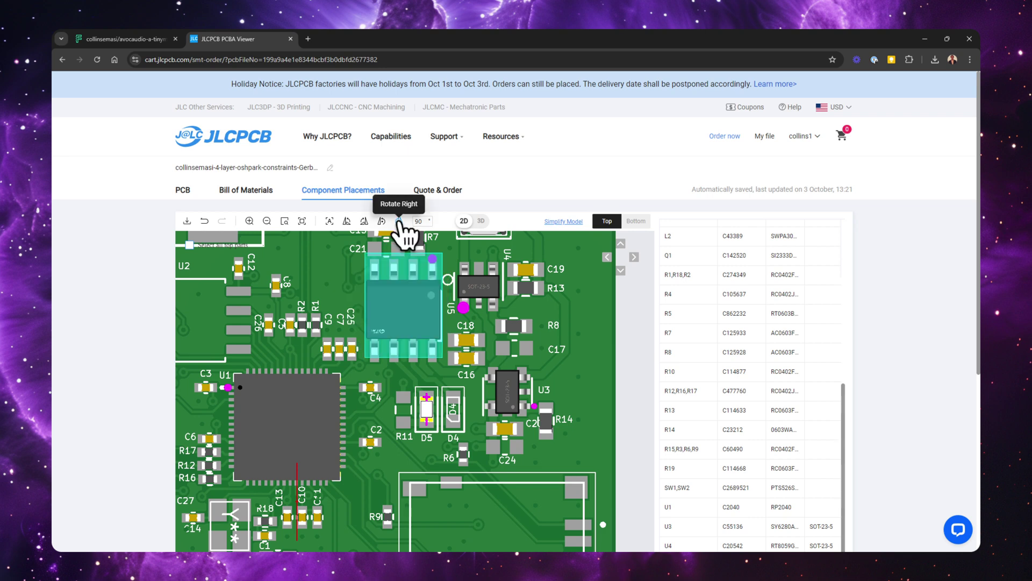
{"action": "left_click", "coordinate": [512, 388]}
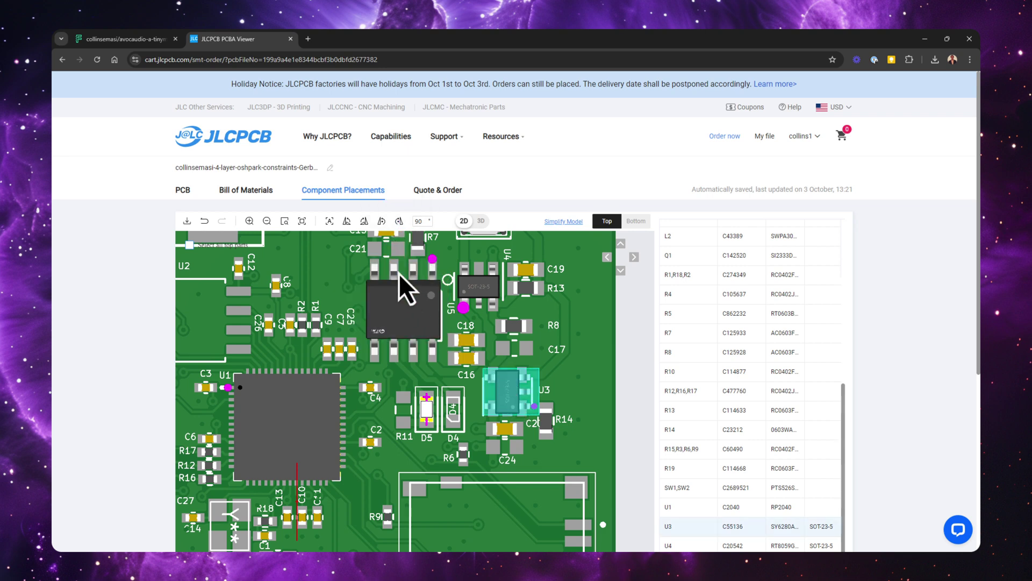
{"action": "left_click", "coordinate": [399, 221]}
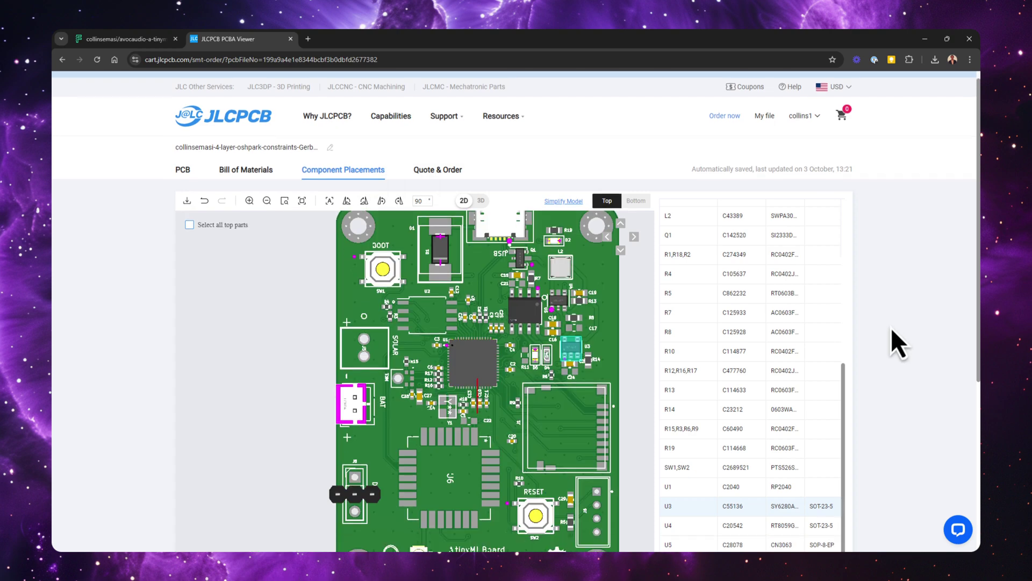
{"action": "scroll", "coordinate": [891, 327], "scroll_direction": "down", "scroll_amount": 5}
{"action": "left_click", "coordinate": [759, 321]}
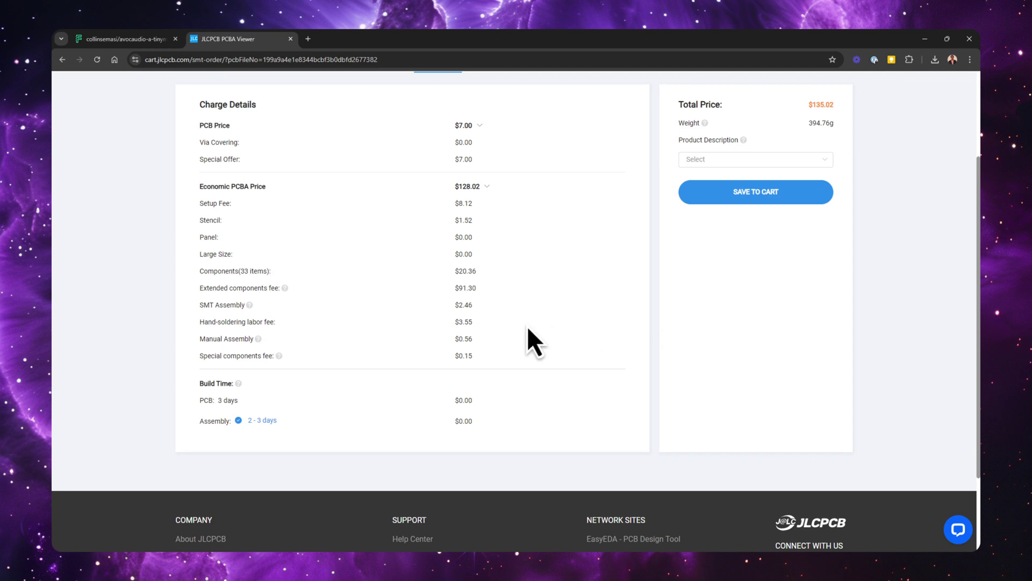
Set the product description to a Research\Education\DIY\Entertainment subcategory
{"action": "scroll", "coordinate": [527, 326], "scroll_direction": "up", "scroll_amount": 1}
{"action": "left_click", "coordinate": [746, 210]}
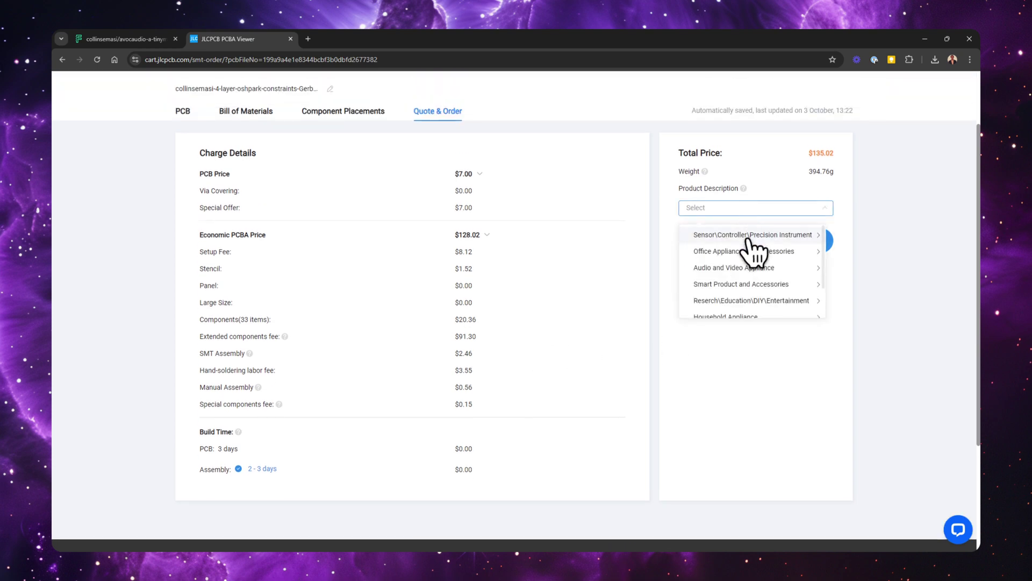
{"action": "left_click", "coordinate": [774, 300]}
{"action": "left_click", "coordinate": [850, 237]}
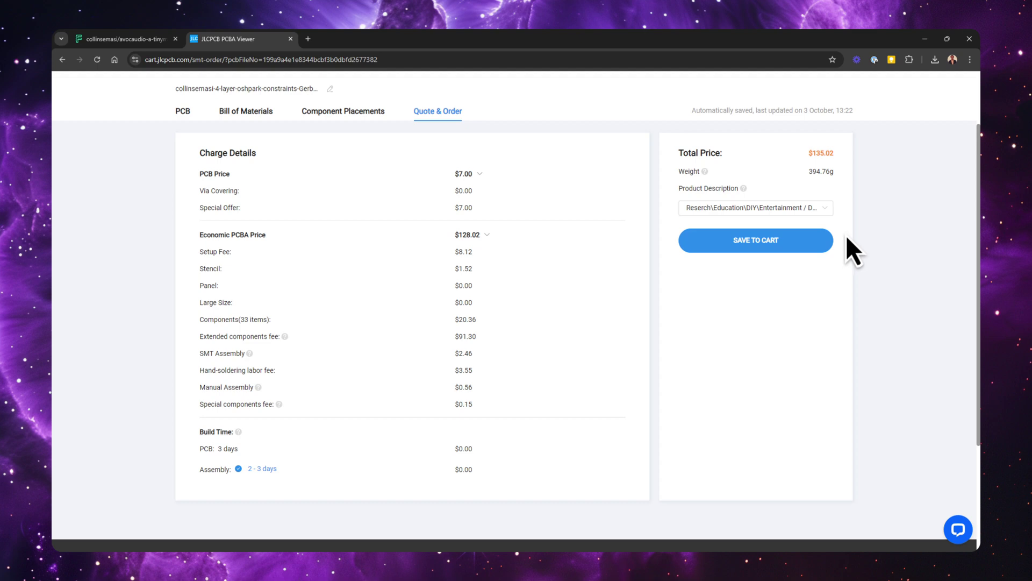
Save the order to the cart, select all cart items, and start secure checkout
{"action": "left_click", "coordinate": [741, 243]}
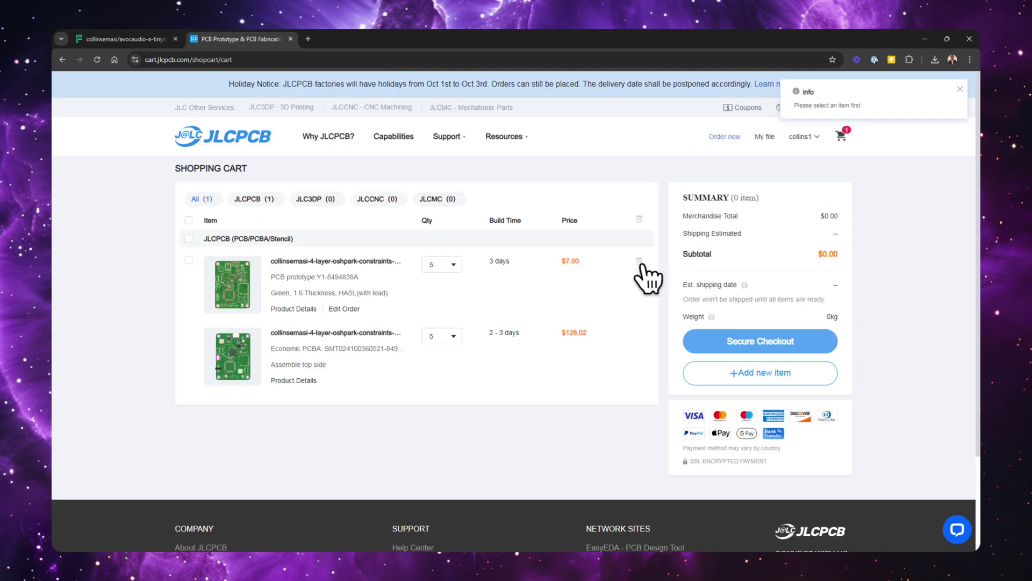
{"action": "left_click", "coordinate": [188, 260]}
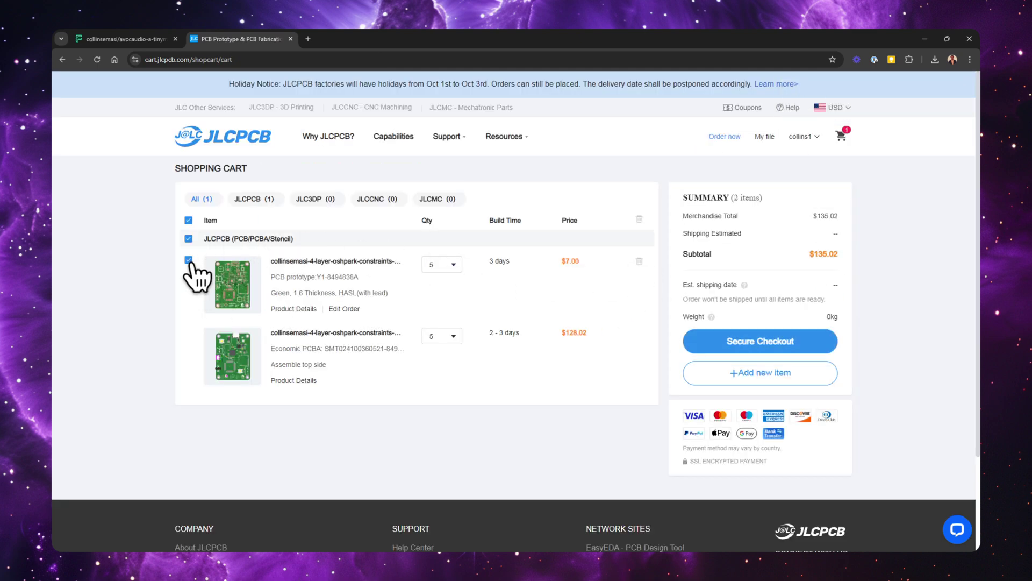
{"action": "left_click", "coordinate": [745, 348]}
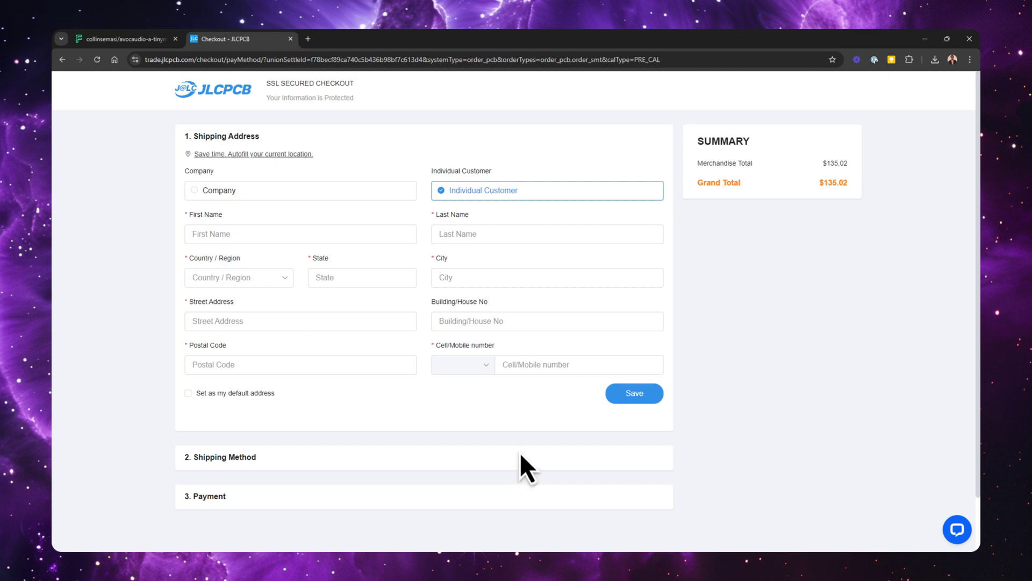
{"action": "left_click", "coordinate": [233, 233]}
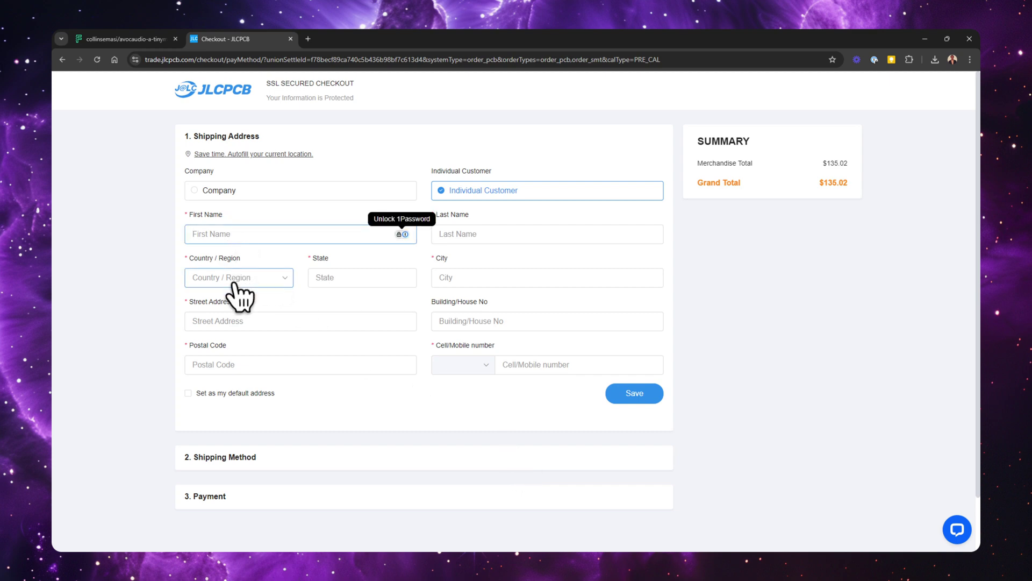
{"action": "left_click", "coordinate": [239, 277]}
{"action": "left_click", "coordinate": [350, 322]}
{"action": "left_click", "coordinate": [335, 364]}
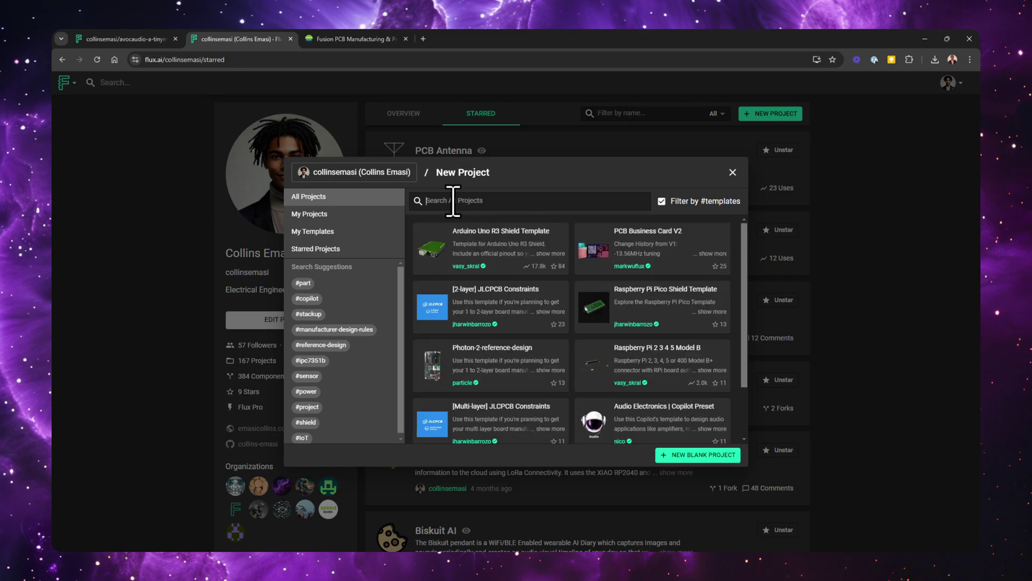
Search templates for 'seeed' and create a project from the Seeed Studio 4-Layer Stackup template
{"action": "left_click", "coordinate": [453, 201]}
{"action": "type", "text": "see"}
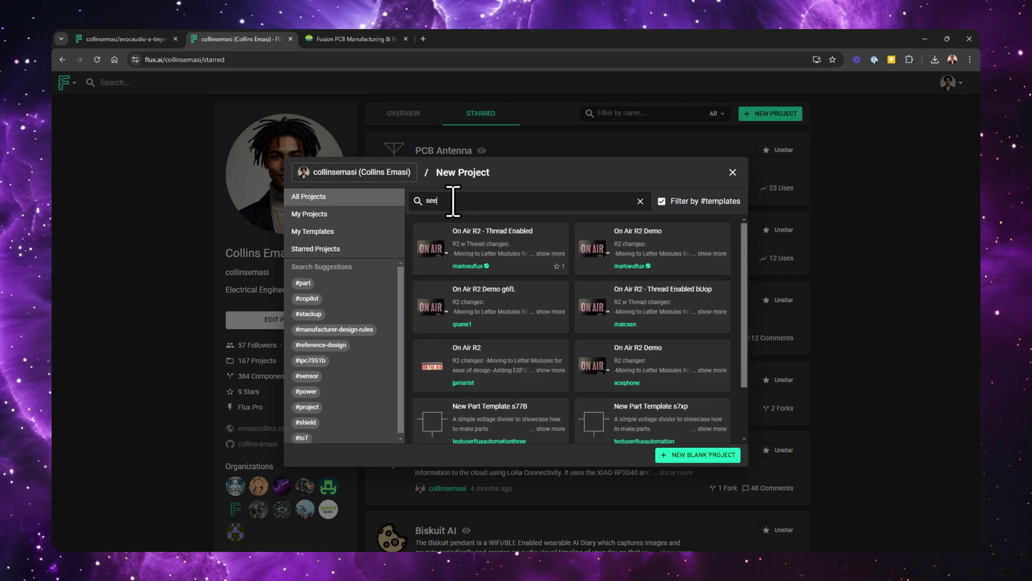
{"action": "type", "text": "ed"}
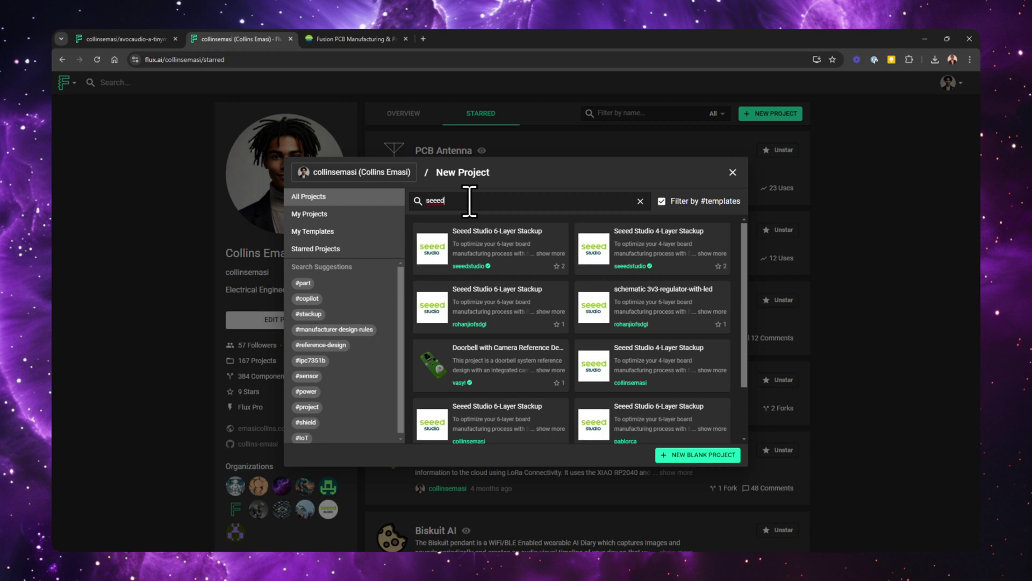
{"action": "left_click", "coordinate": [593, 253]}
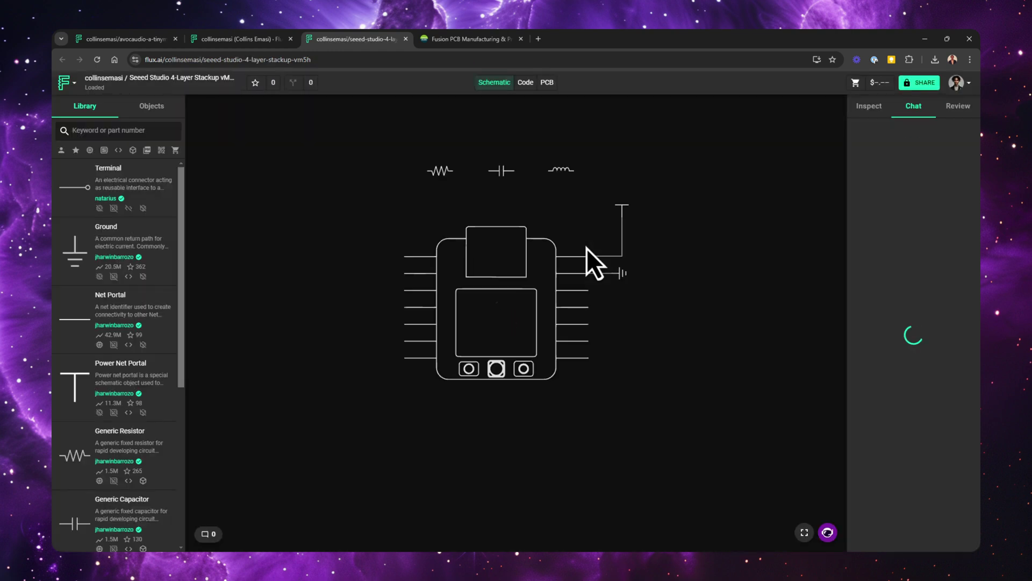
Return to the AvocAudio tinyML project and show its PCB layout
{"action": "left_click", "coordinate": [124, 39]}
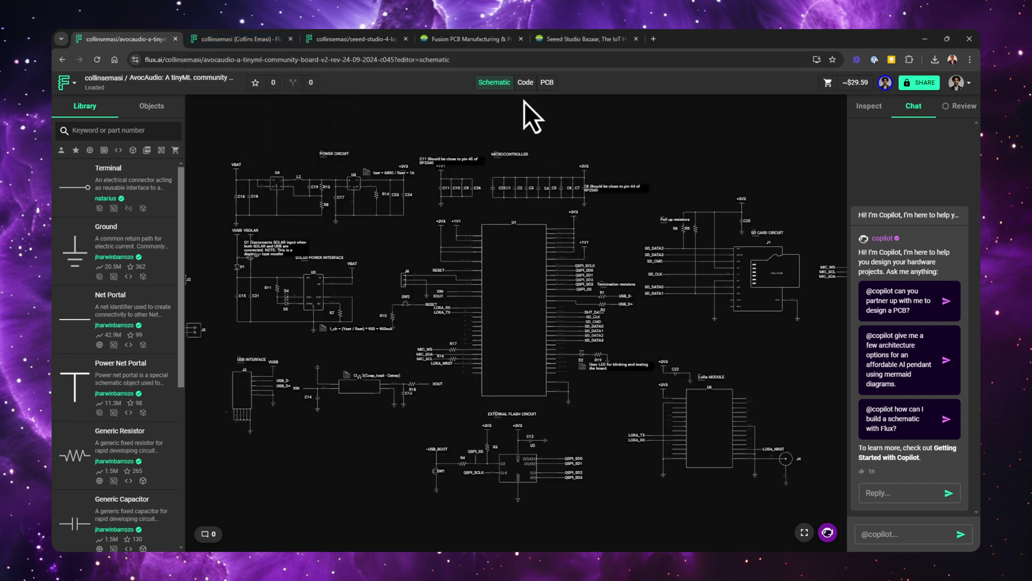
{"action": "left_click", "coordinate": [549, 82]}
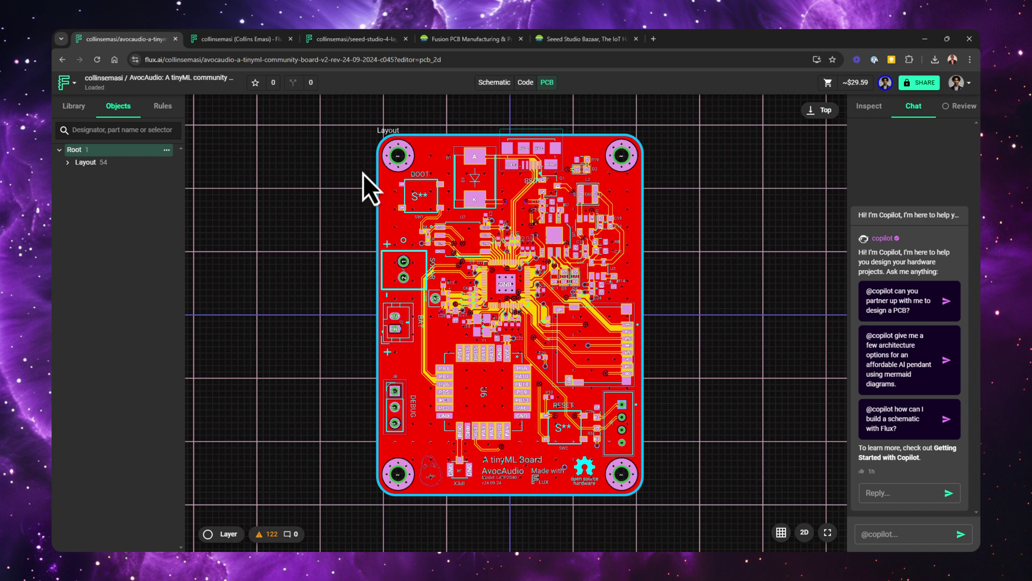
Export the board's Gerber RS-274X2 files as a zip
{"action": "left_click", "coordinate": [68, 82]}
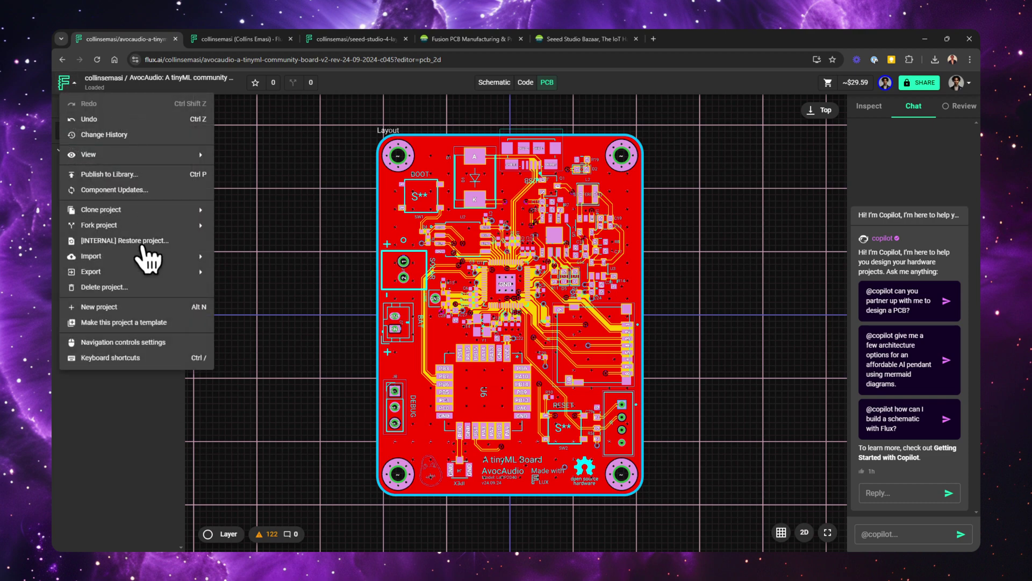
{"action": "mouse_move", "coordinate": [141, 273]}
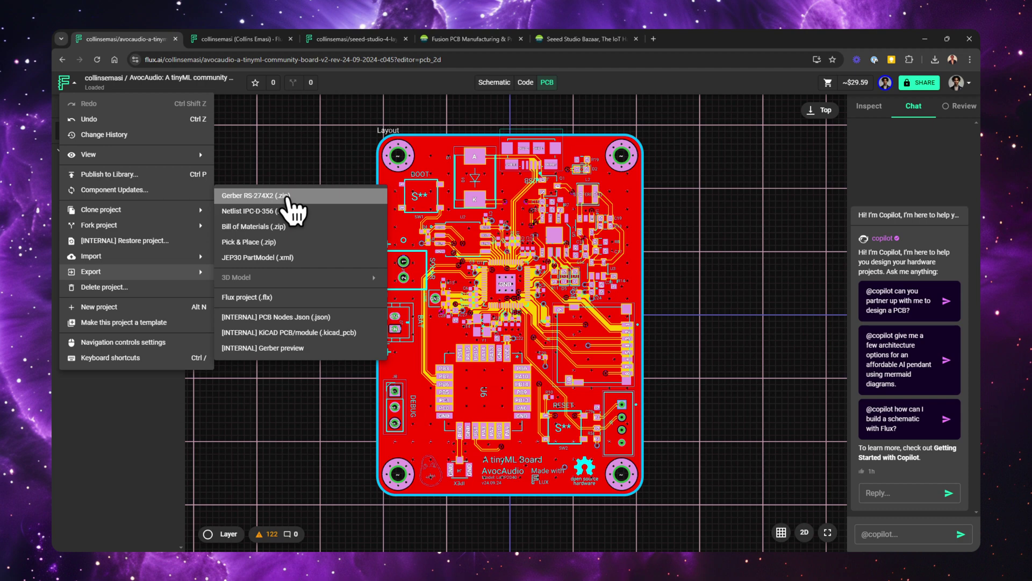
{"action": "left_click", "coordinate": [287, 198]}
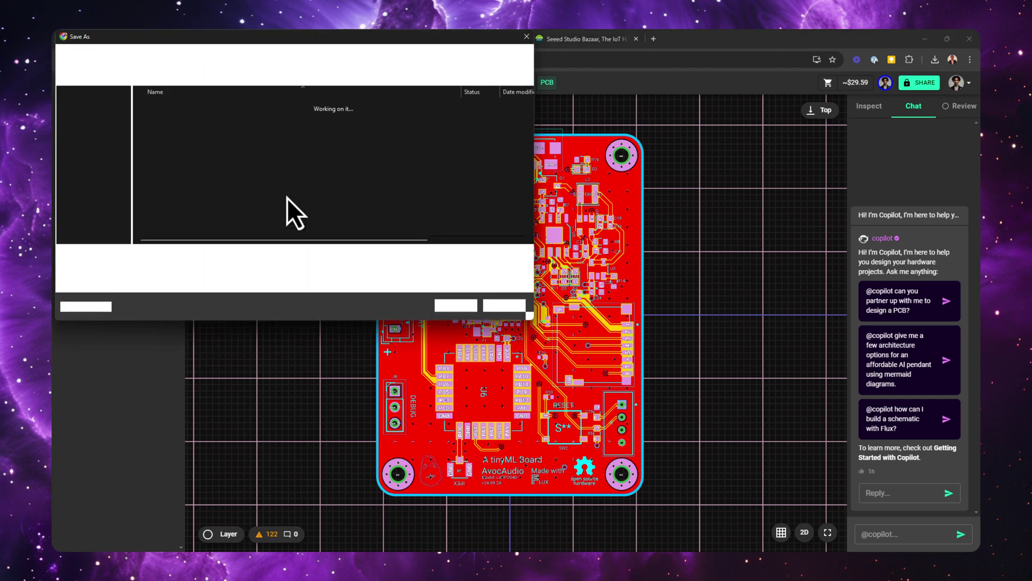
{"action": "key", "text": "Return"}
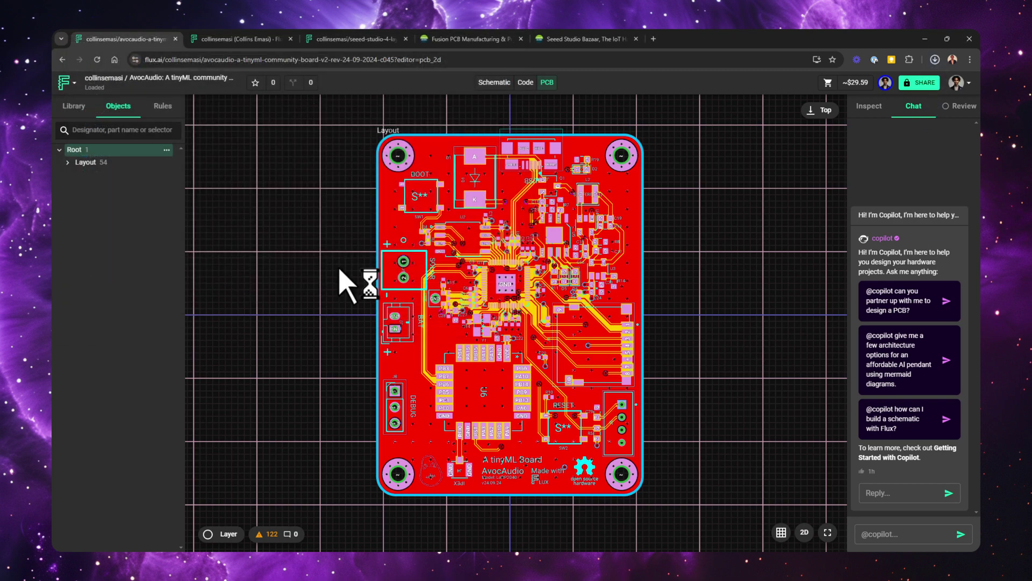
Export the Bill of Materials and Pick & Place zips
{"action": "left_click", "coordinate": [66, 82]}
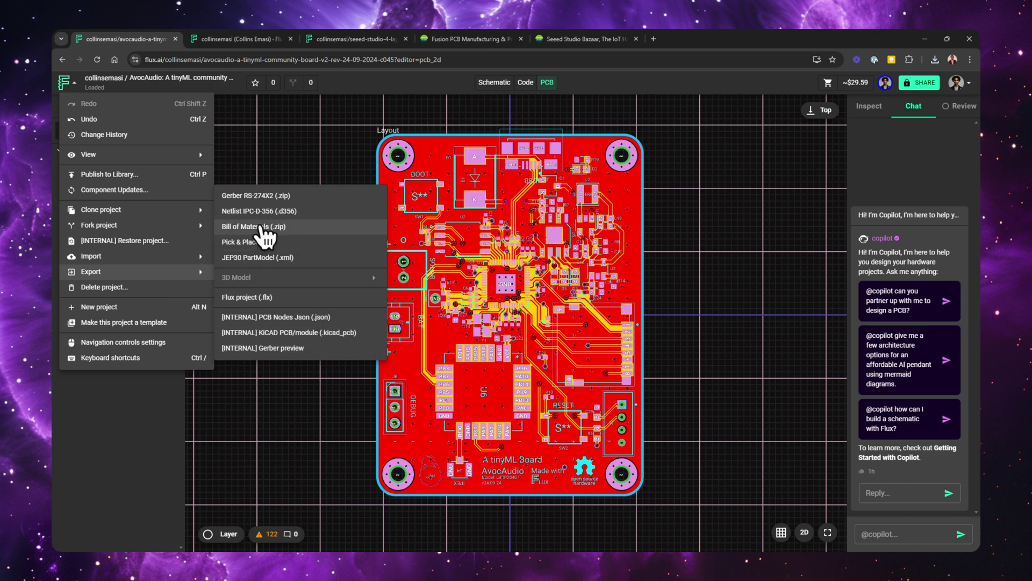
{"action": "left_click", "coordinate": [263, 232]}
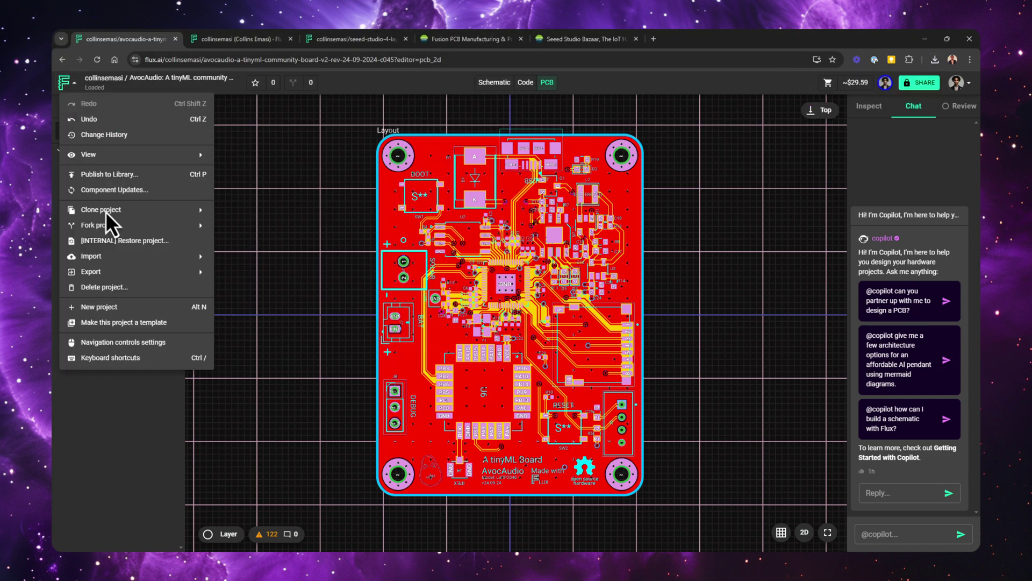
{"action": "mouse_move", "coordinate": [131, 269]}
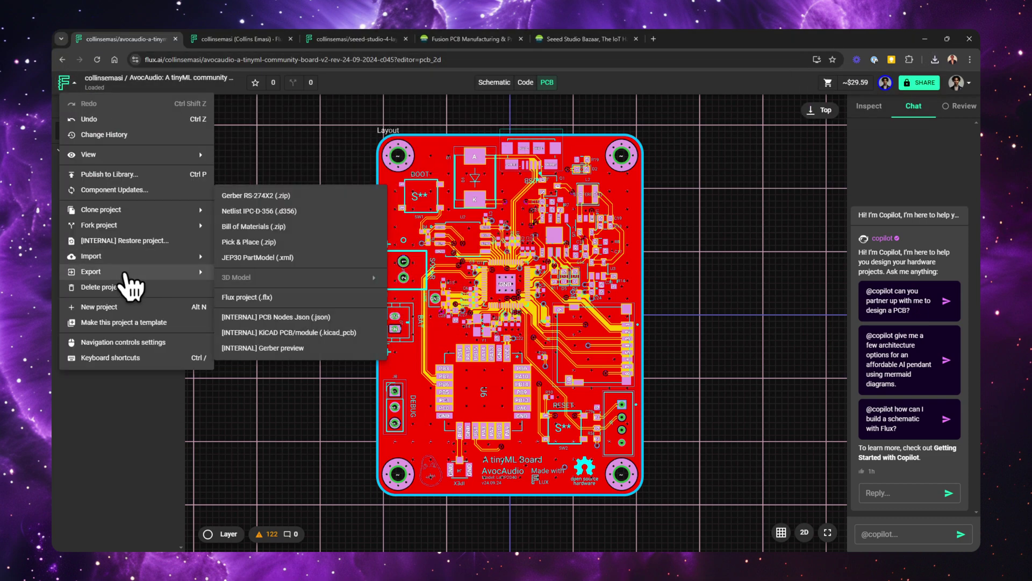
{"action": "left_click", "coordinate": [264, 241]}
{"action": "key", "text": "Return"}
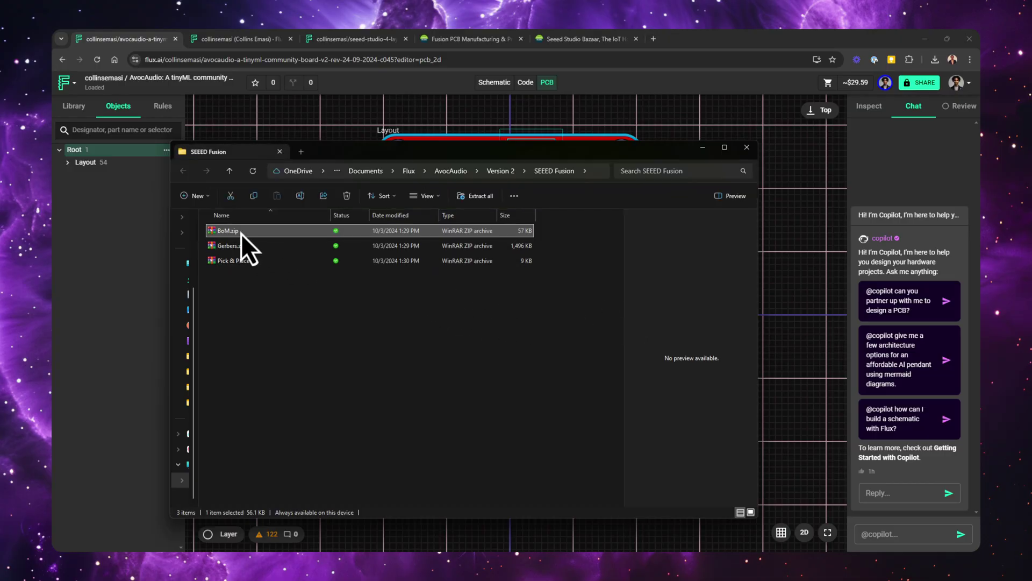
Extract the Seeed BOM CSV from BoM.zip into the SEEED Fusion folder, then return to the Fusion quote
{"action": "double_click", "coordinate": [240, 233]}
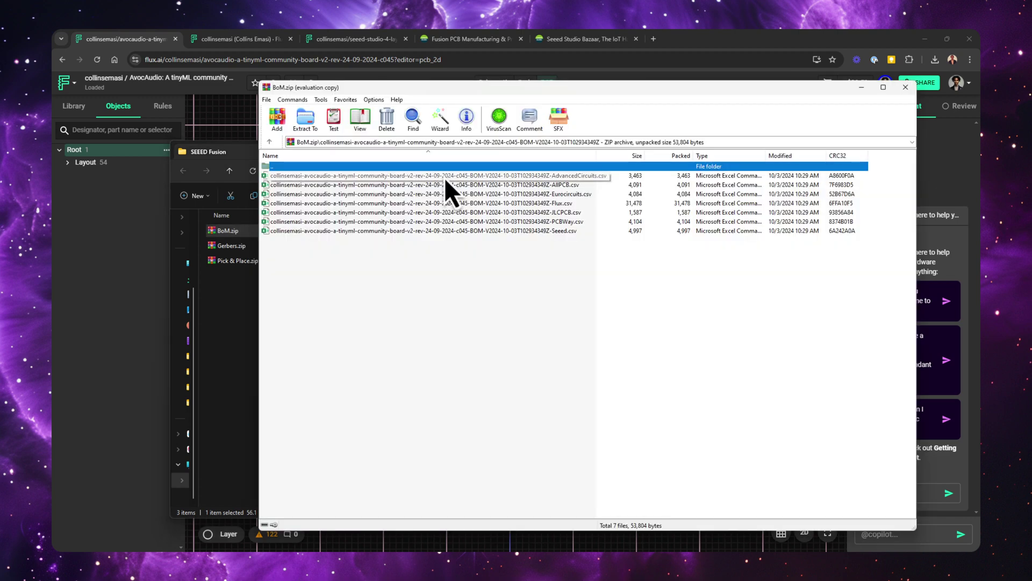
{"action": "left_click", "coordinate": [534, 231]}
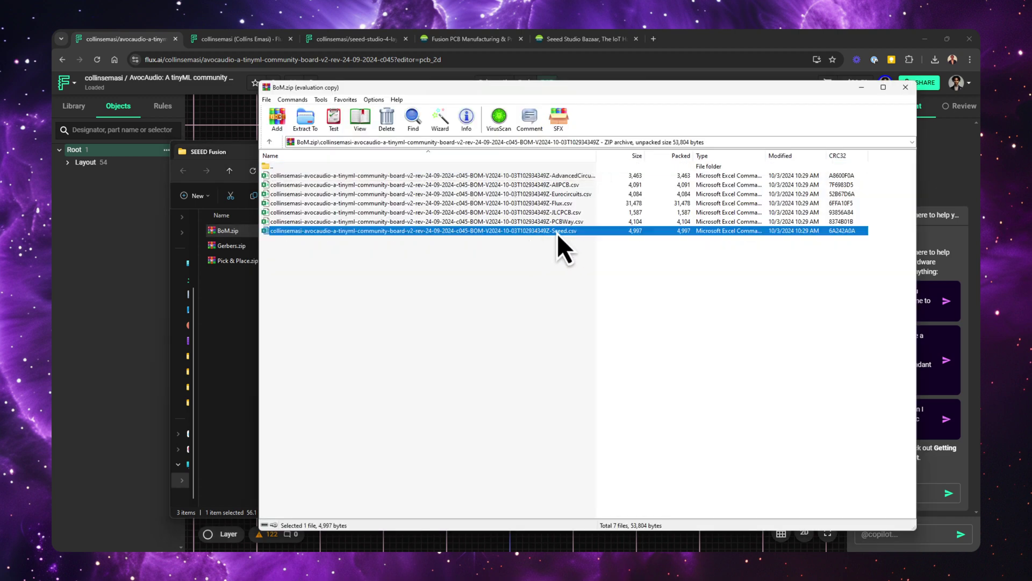
{"action": "left_click_drag", "start_coordinate": [559, 234], "coordinate": [222, 296]}
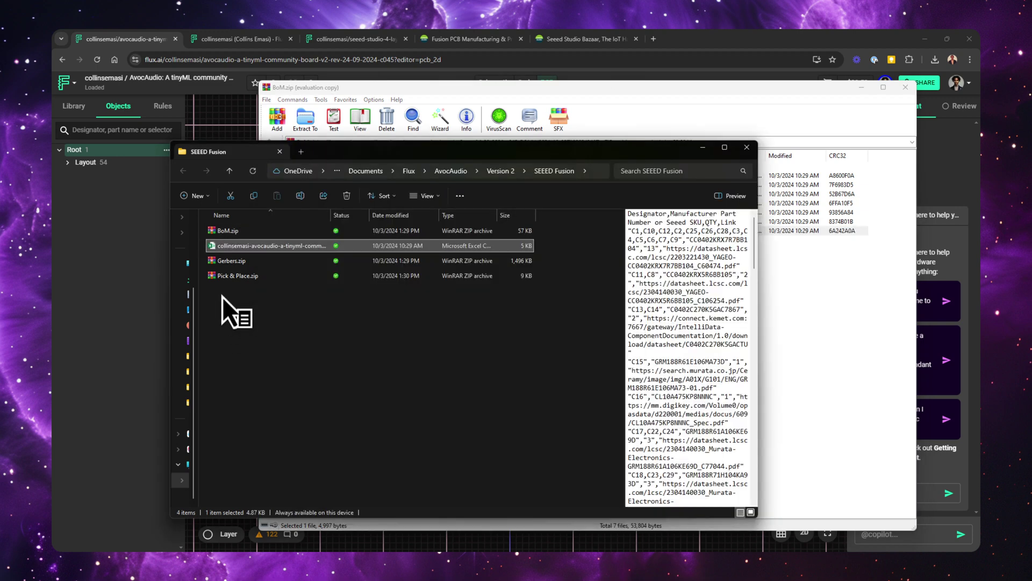
{"action": "left_click", "coordinate": [508, 33]}
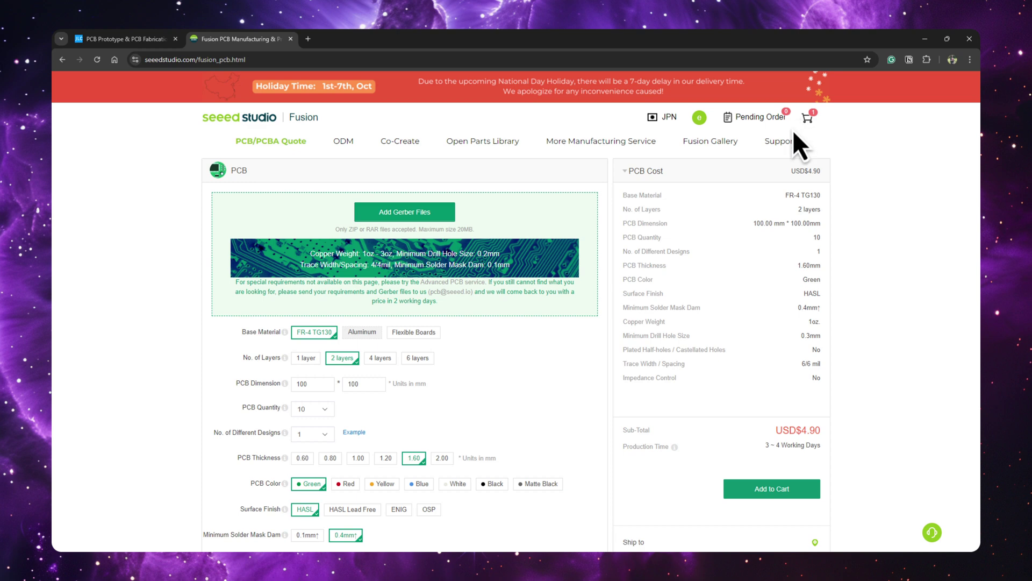
Upload Gerbers.zip, giving a 4-layer 42 × 57 mm board quoted at USD$39.90
{"action": "mouse_move", "coordinate": [700, 120]}
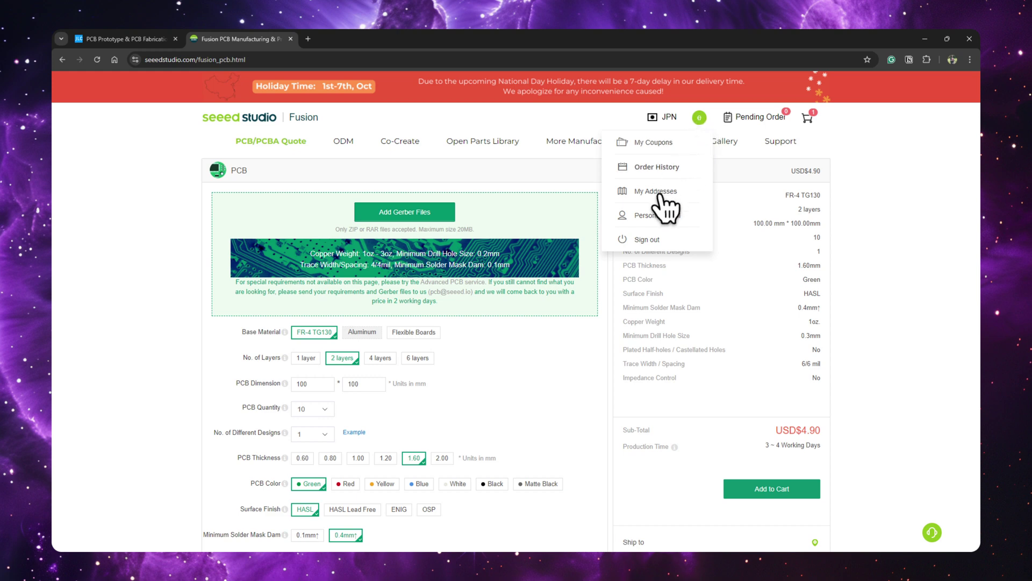
{"action": "left_click", "coordinate": [408, 212]}
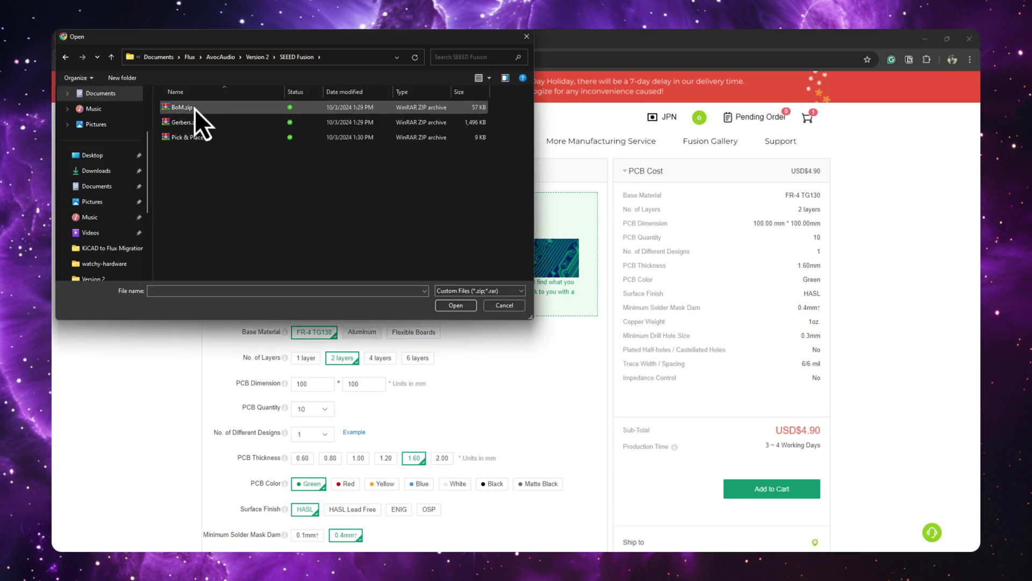
{"action": "left_click", "coordinate": [200, 124]}
{"action": "double_click", "coordinate": [201, 124]}
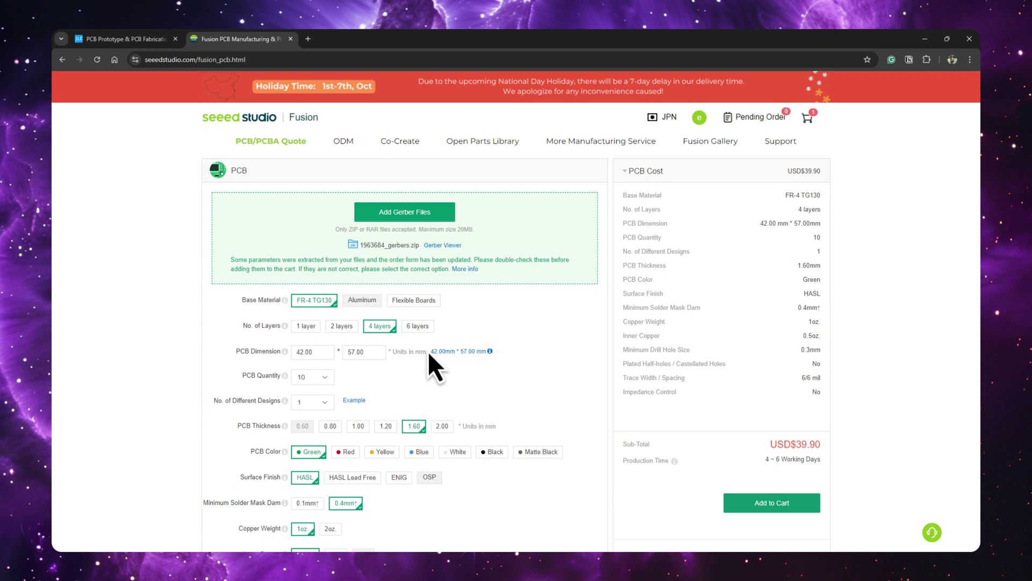
Set the PCB quantity to 5
{"action": "scroll", "coordinate": [486, 321], "scroll_direction": "down", "scroll_amount": 3}
{"action": "left_click", "coordinate": [321, 233]}
{"action": "left_click", "coordinate": [270, 257]}
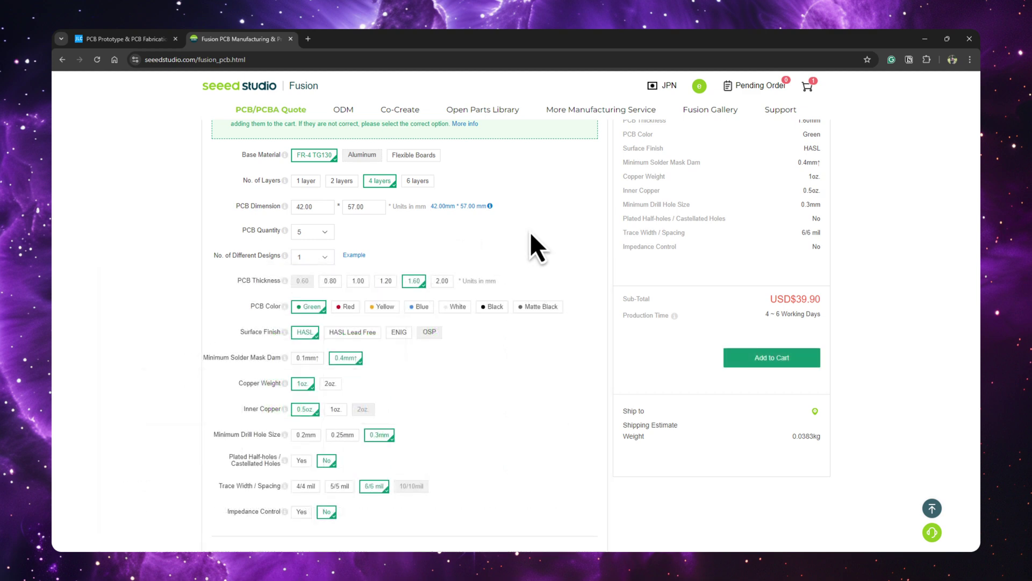
Require impedance control and switch on PCB Assembly
{"action": "scroll", "coordinate": [531, 237], "scroll_direction": "down", "scroll_amount": 1}
{"action": "scroll", "coordinate": [449, 330], "scroll_direction": "down", "scroll_amount": 2}
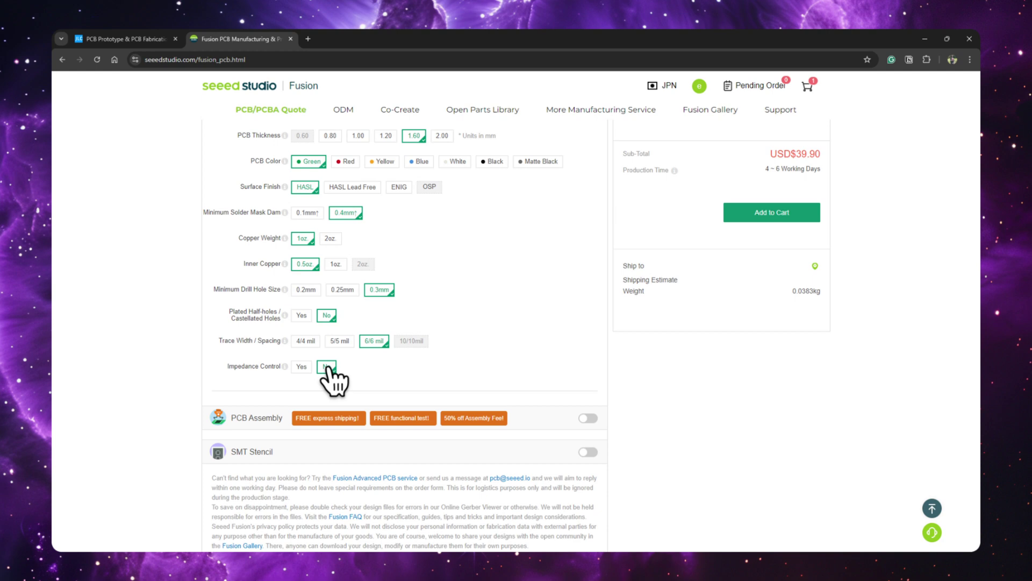
{"action": "left_click", "coordinate": [301, 367]}
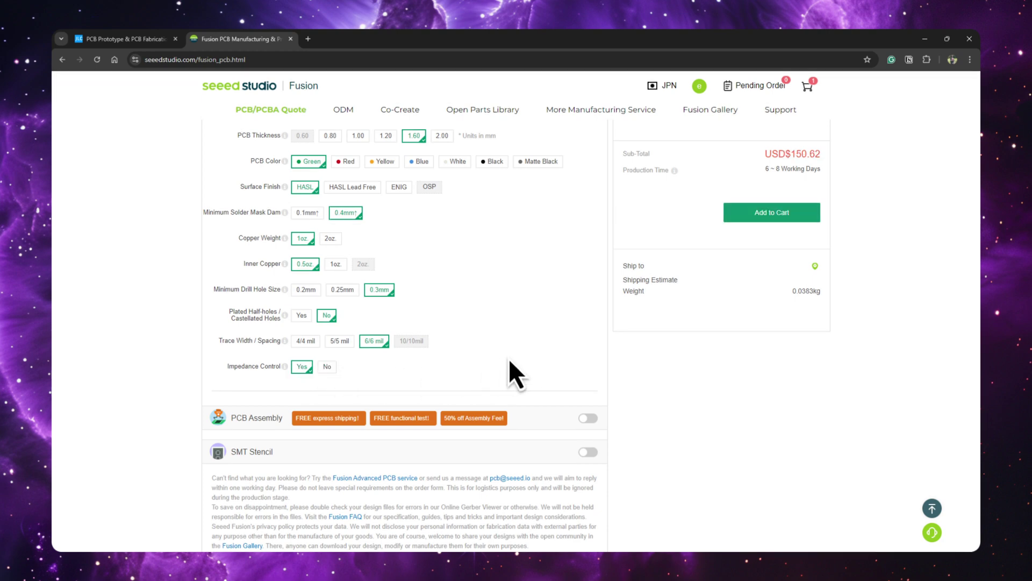
{"action": "left_click", "coordinate": [588, 418]}
{"action": "scroll", "coordinate": [551, 311], "scroll_direction": "down", "scroll_amount": 1}
{"action": "scroll", "coordinate": [552, 312], "scroll_direction": "down", "scroll_amount": 4}
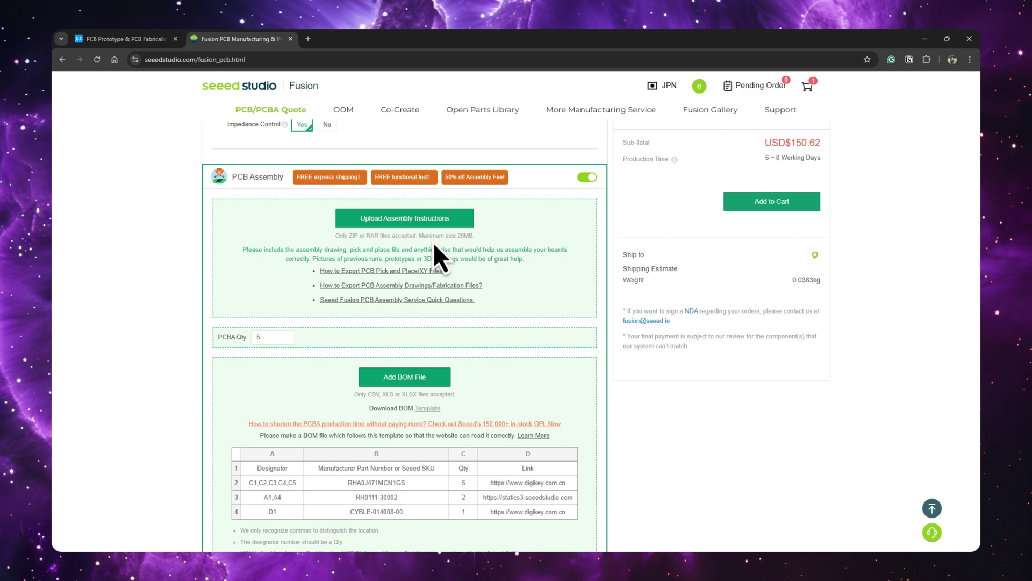
Upload Pick & Place.zip as assembly instructions and change the PCBA quantity from 10 to 5
{"action": "left_click", "coordinate": [405, 218]}
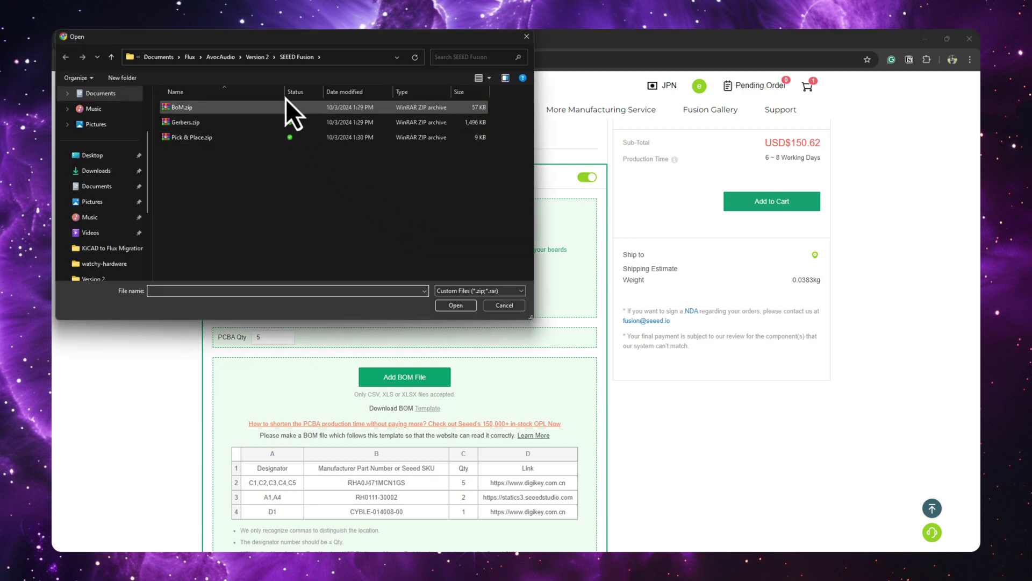
{"action": "double_click", "coordinate": [204, 138]}
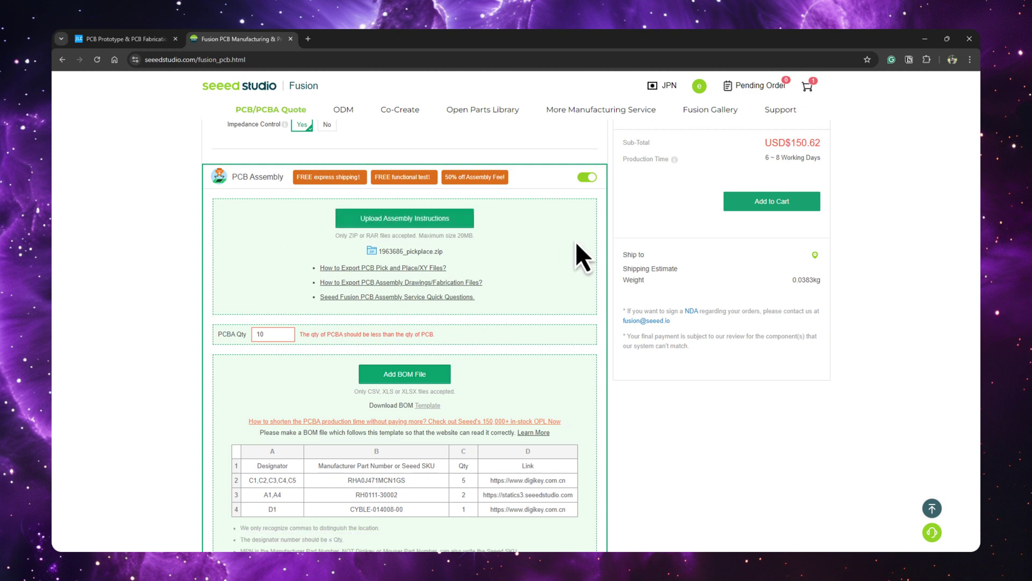
{"action": "scroll", "coordinate": [575, 241], "scroll_direction": "down", "scroll_amount": 1}
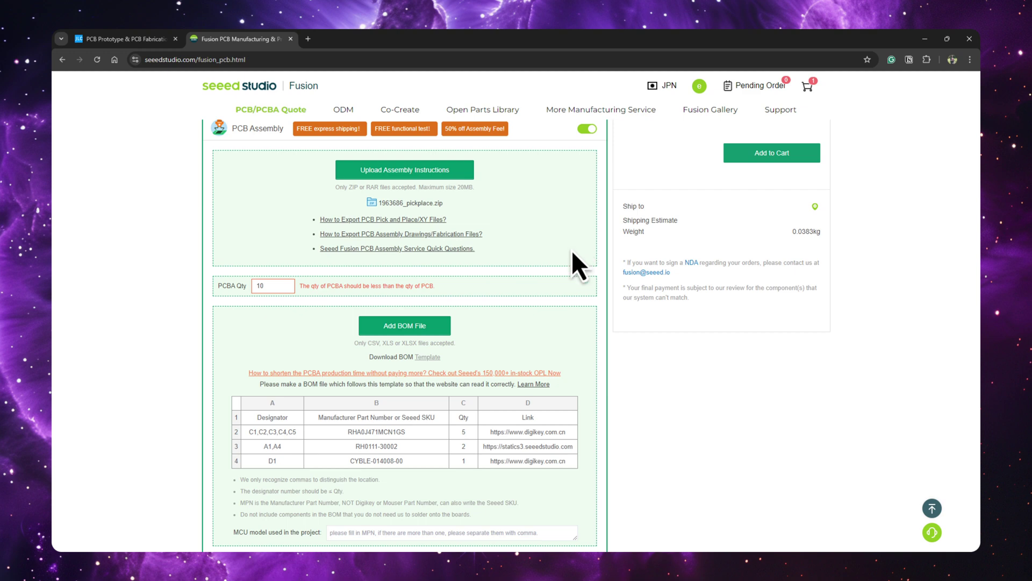
{"action": "left_click_drag", "start_coordinate": [267, 286], "coordinate": [236, 285]}
{"action": "key", "text": "BackSpace"}
{"action": "type", "text": "5"}
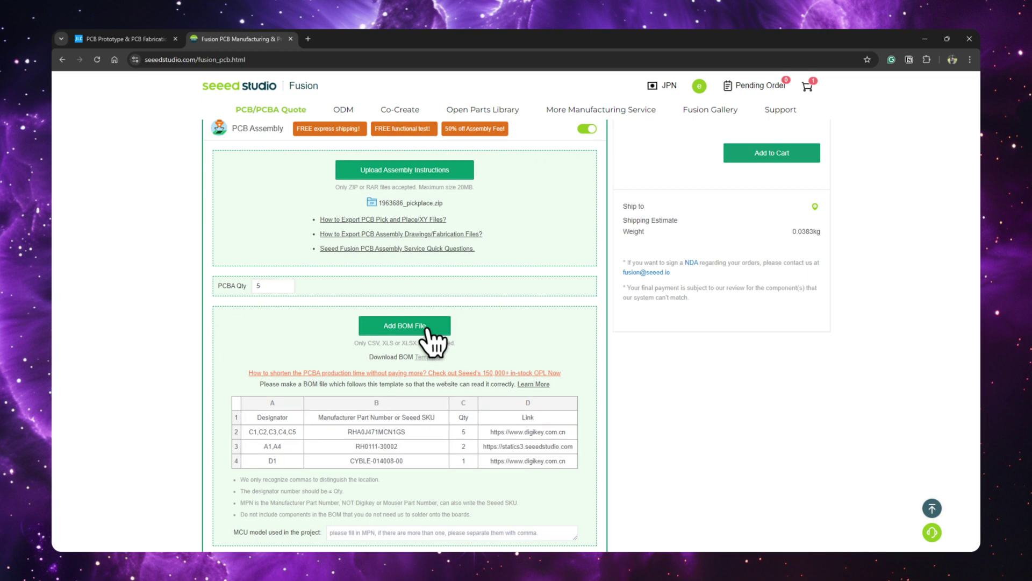
Upload the Seeed BOM CSV, which reports 44 components with 3 needing checks
{"action": "left_click", "coordinate": [428, 329]}
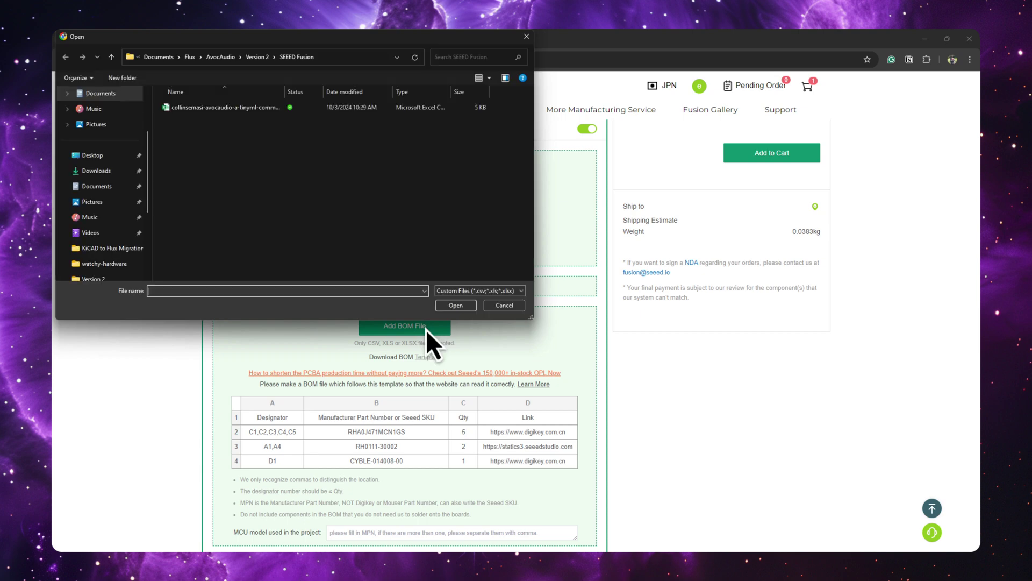
{"action": "double_click", "coordinate": [248, 110]}
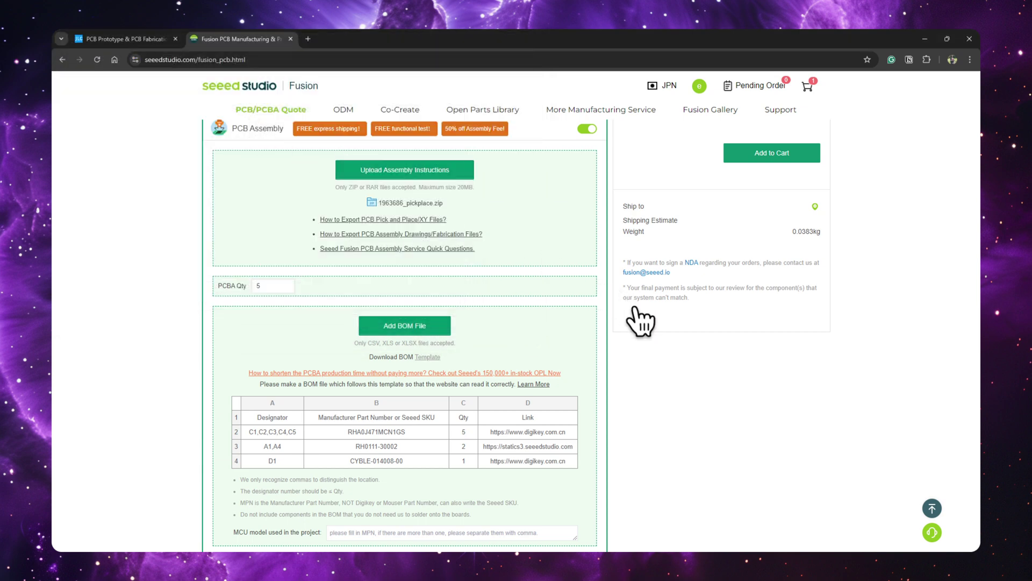
{"action": "scroll", "coordinate": [659, 395], "scroll_direction": "down", "scroll_amount": 3}
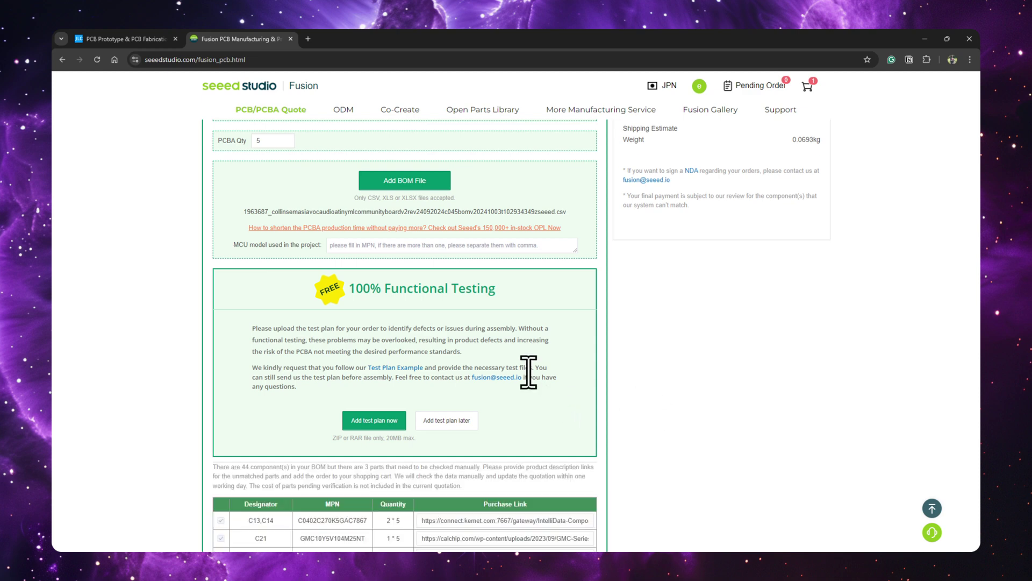
Add an SMT stencil to the order
{"action": "scroll", "coordinate": [584, 378], "scroll_direction": "down", "scroll_amount": 4}
{"action": "scroll", "coordinate": [586, 380], "scroll_direction": "down", "scroll_amount": 15}
{"action": "scroll", "coordinate": [586, 382], "scroll_direction": "down", "scroll_amount": 15}
{"action": "scroll", "coordinate": [588, 387], "scroll_direction": "up", "scroll_amount": 1}
{"action": "left_click", "coordinate": [587, 310]}
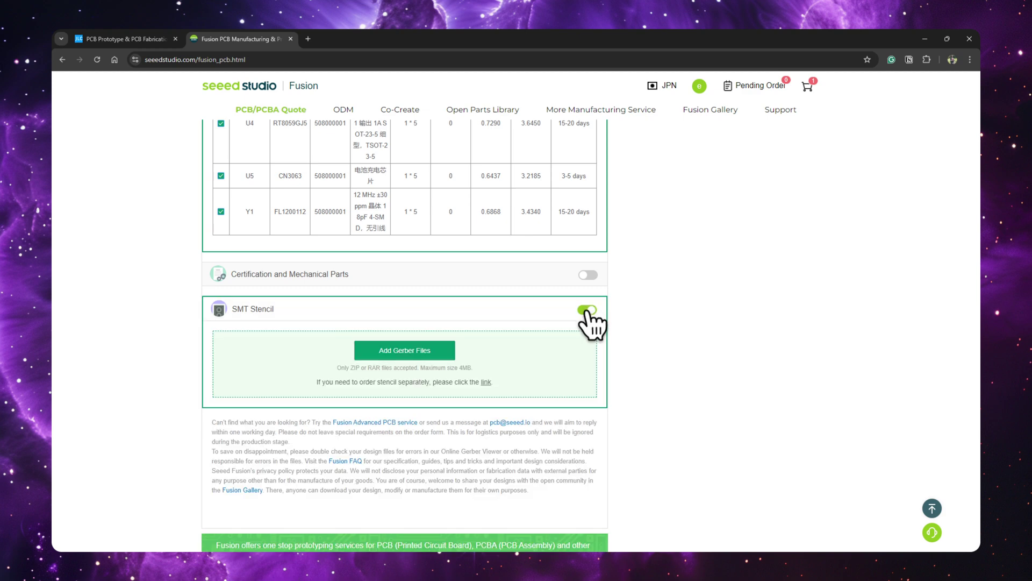
Defer the test plan and add the USD$463.39 PCBA order to the cart
{"action": "scroll", "coordinate": [588, 323], "scroll_direction": "down", "scroll_amount": 6}
{"action": "scroll", "coordinate": [602, 301], "scroll_direction": "up", "scroll_amount": 8}
{"action": "scroll", "coordinate": [602, 303], "scroll_direction": "down", "scroll_amount": 5}
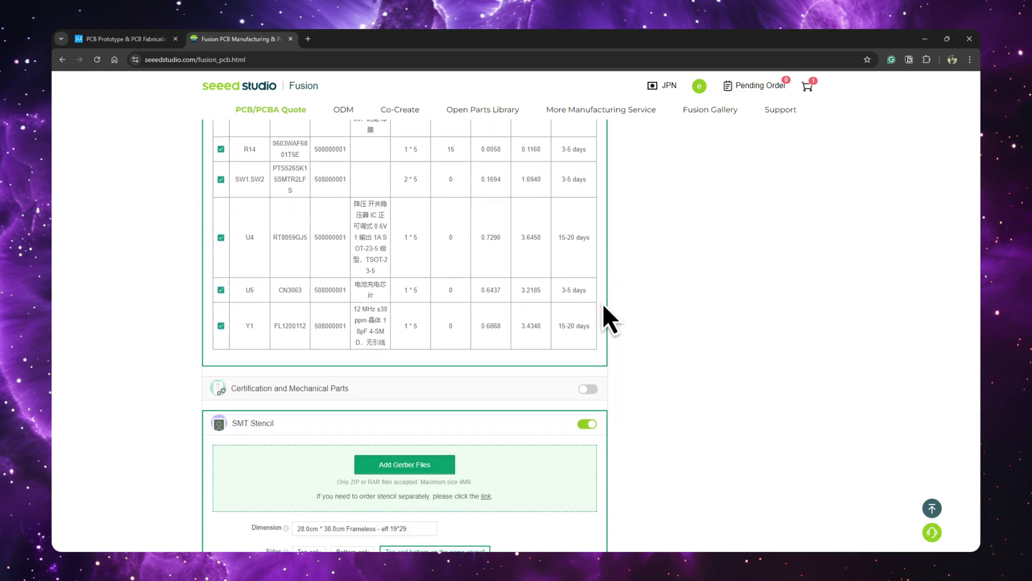
{"action": "scroll", "coordinate": [542, 410], "scroll_direction": "down", "scroll_amount": 3}
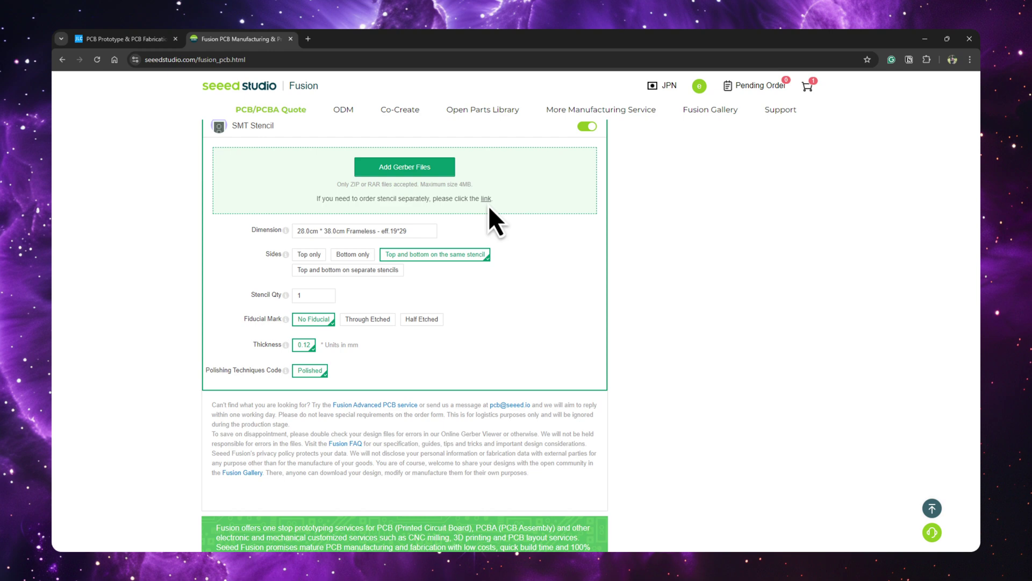
{"action": "scroll", "coordinate": [543, 217], "scroll_direction": "up", "scroll_amount": 10}
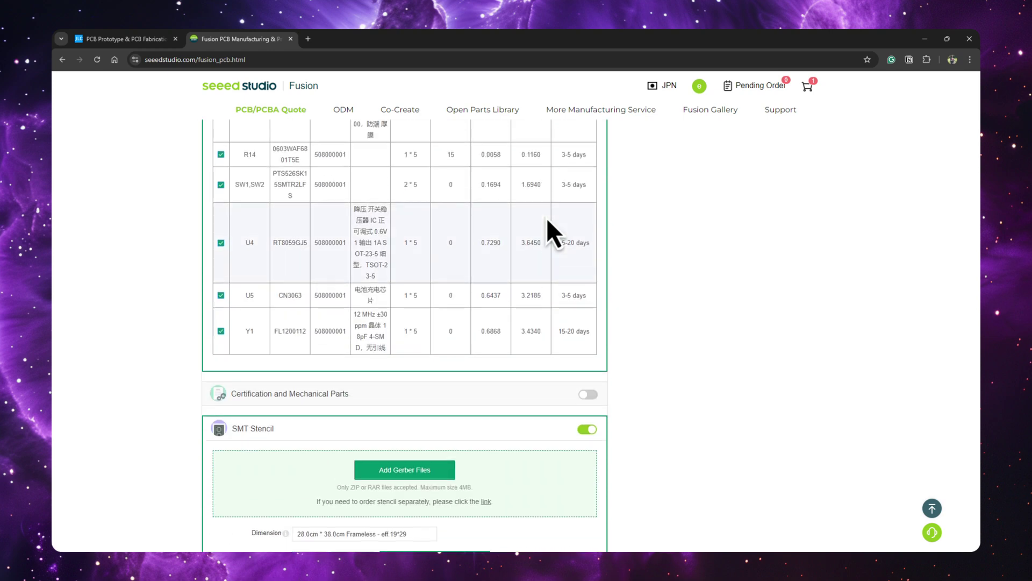
{"action": "scroll", "coordinate": [546, 218], "scroll_direction": "up", "scroll_amount": 10}
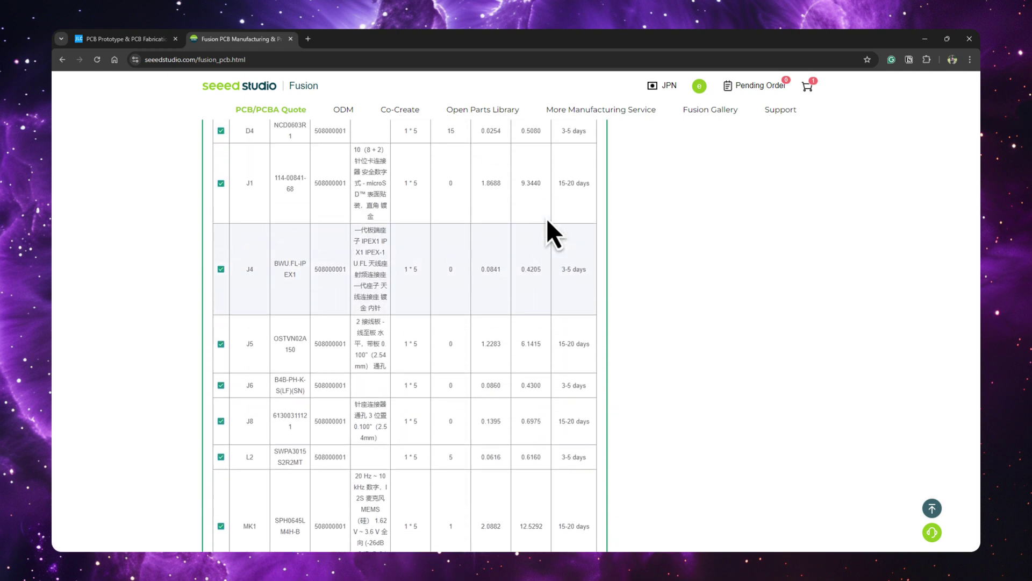
{"action": "scroll", "coordinate": [547, 219], "scroll_direction": "up", "scroll_amount": 2}
{"action": "scroll", "coordinate": [546, 218], "scroll_direction": "up", "scroll_amount": 15}
{"action": "scroll", "coordinate": [543, 223], "scroll_direction": "up", "scroll_amount": 15}
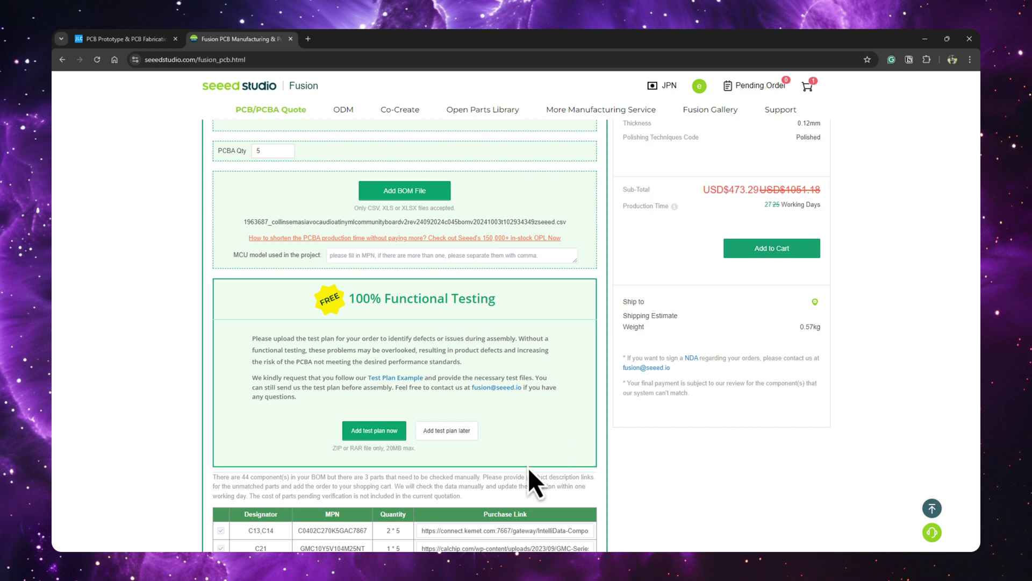
{"action": "left_click", "coordinate": [457, 433]}
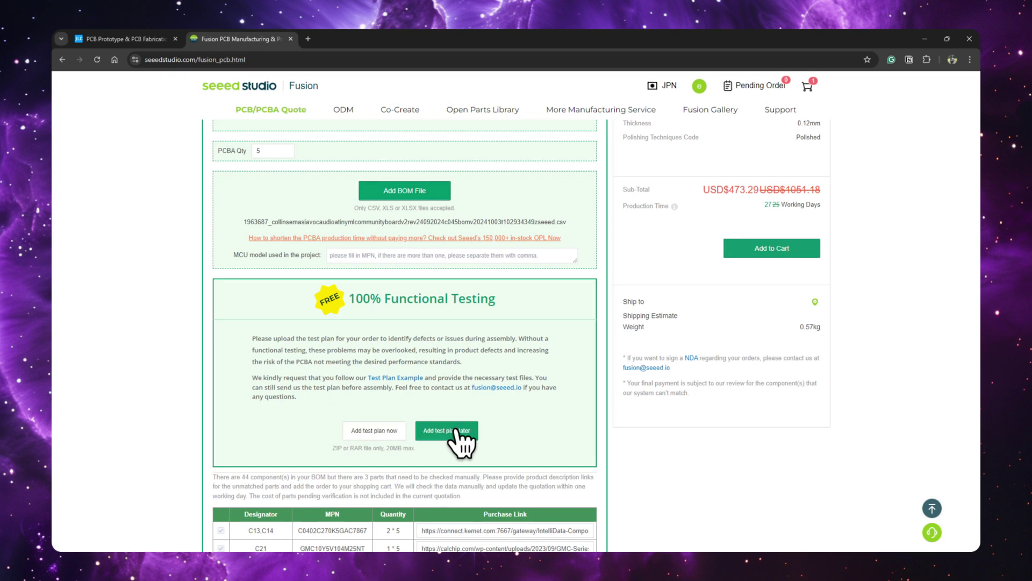
{"action": "scroll", "coordinate": [733, 366], "scroll_direction": "up", "scroll_amount": 6}
{"action": "left_click", "coordinate": [777, 451]}
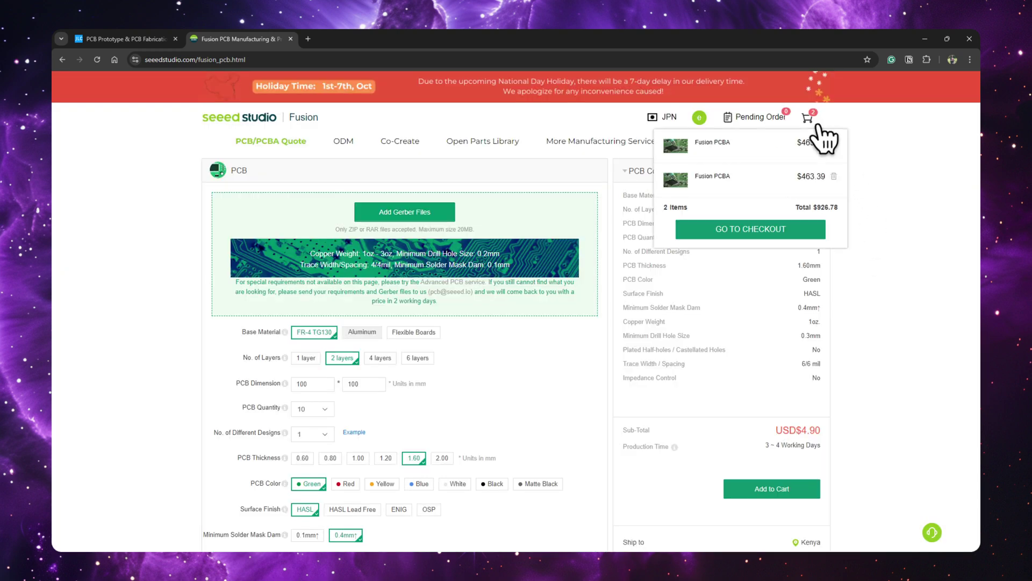
Go to checkout to view the $463.39 Fusion PCBA item awaiting quotation in the cart
{"action": "left_click", "coordinate": [818, 134]}
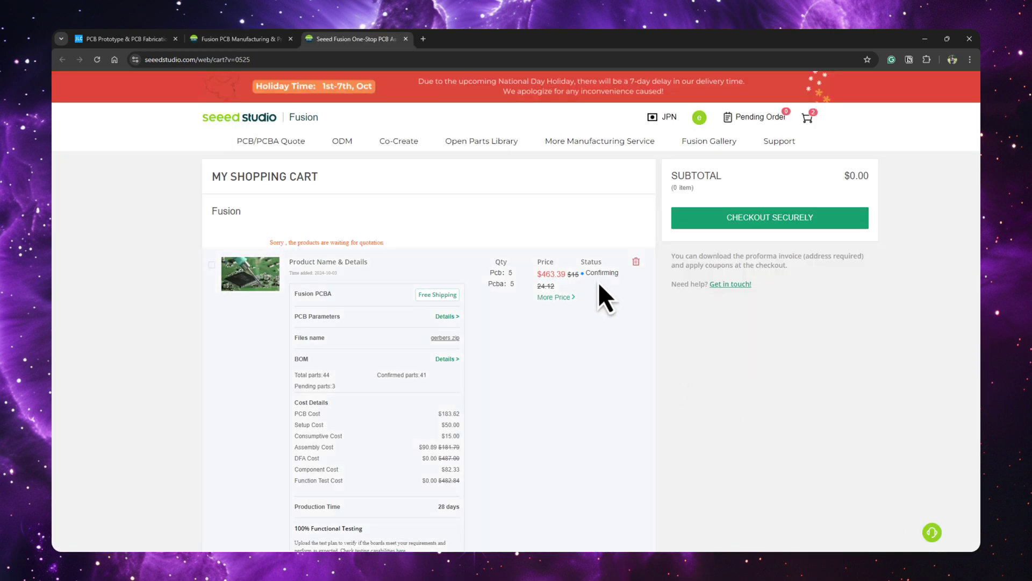
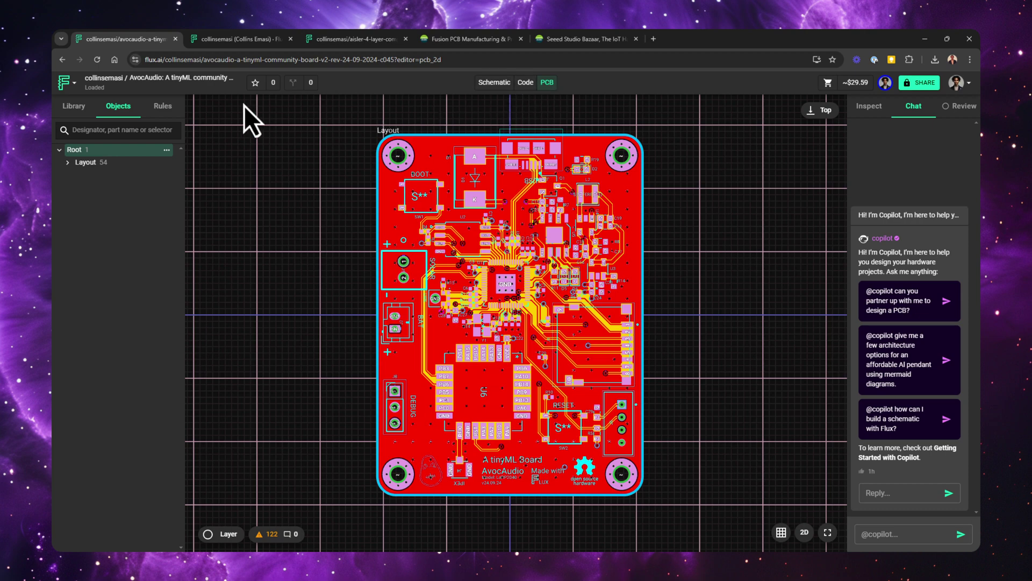
Export the board as a Gerber RS-274X2 zip named 'Gerbers' into the AvocAudio Version 2 Aisler folder
{"action": "left_click", "coordinate": [72, 83]}
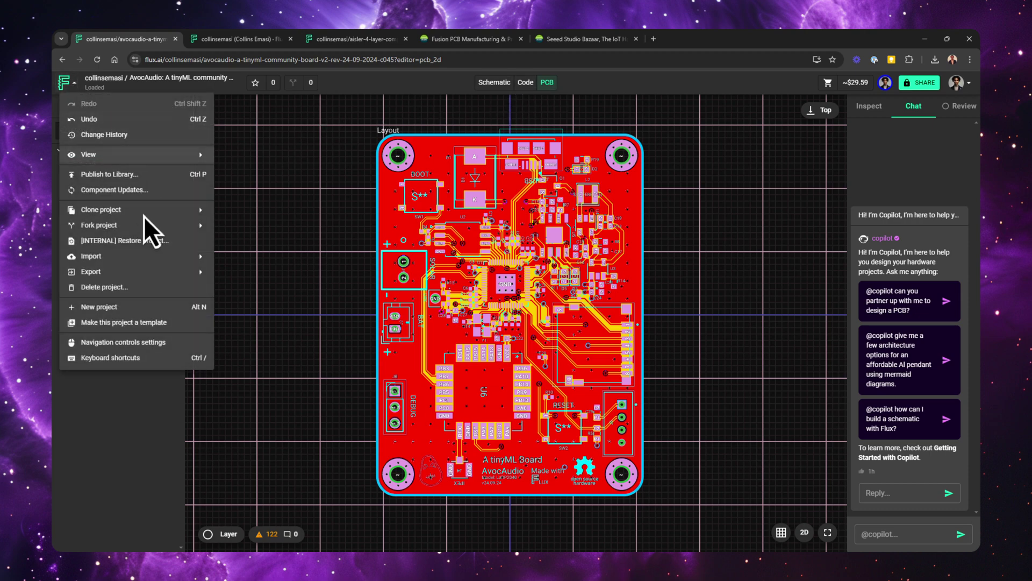
{"action": "mouse_move", "coordinate": [137, 274]}
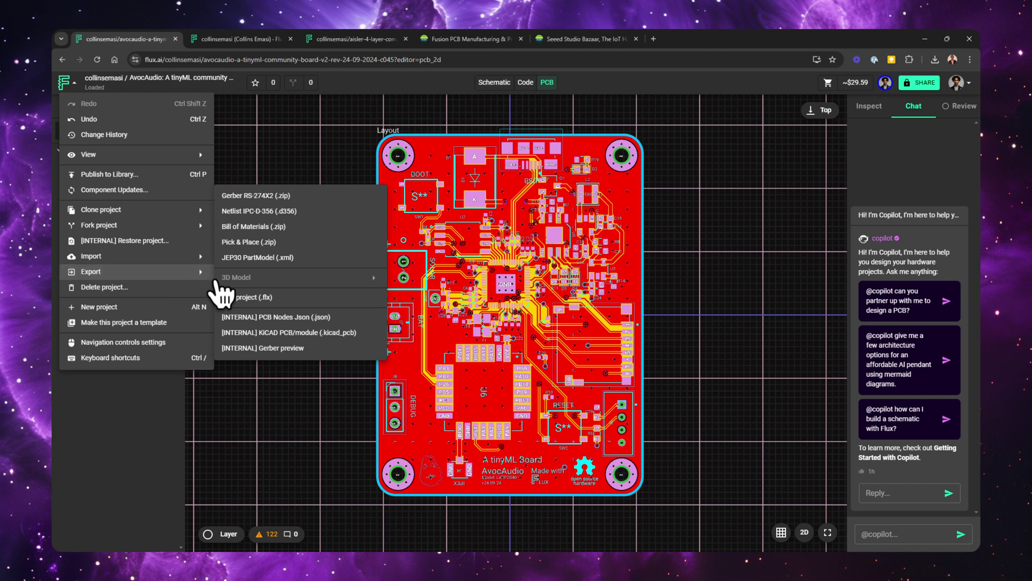
{"action": "left_click", "coordinate": [328, 197]}
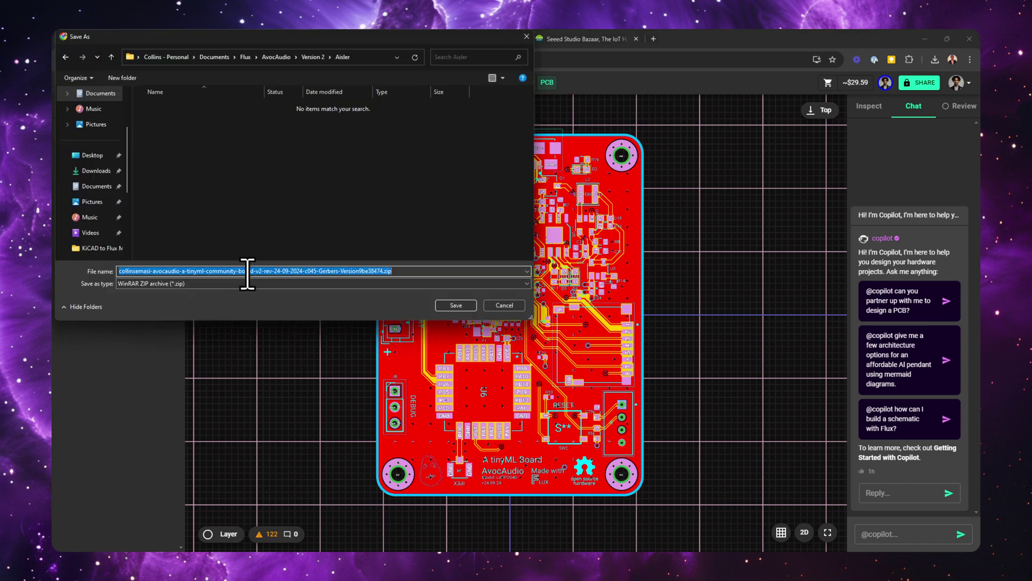
{"action": "type", "text": "Gerbers"}
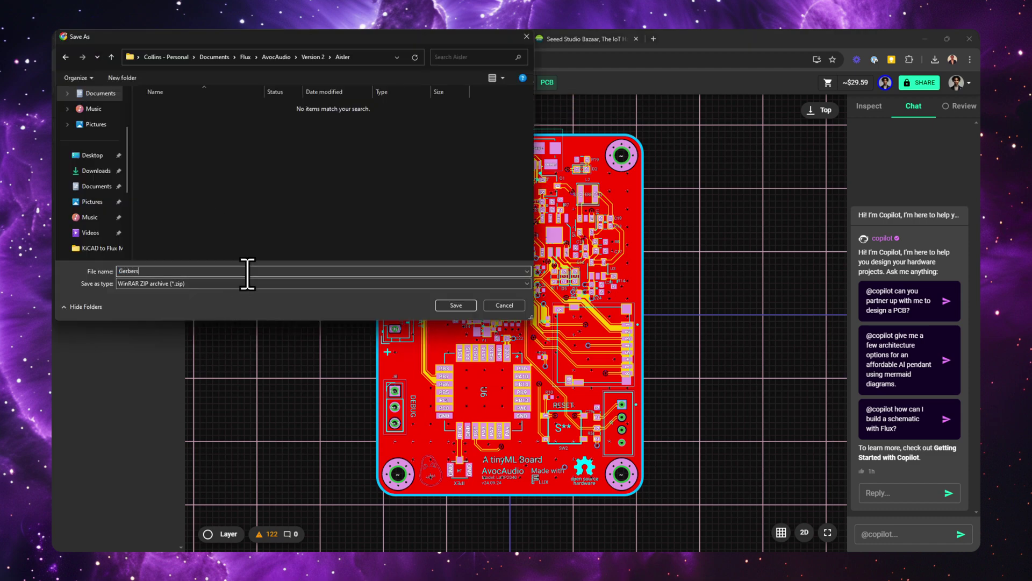
{"action": "key", "text": "Return"}
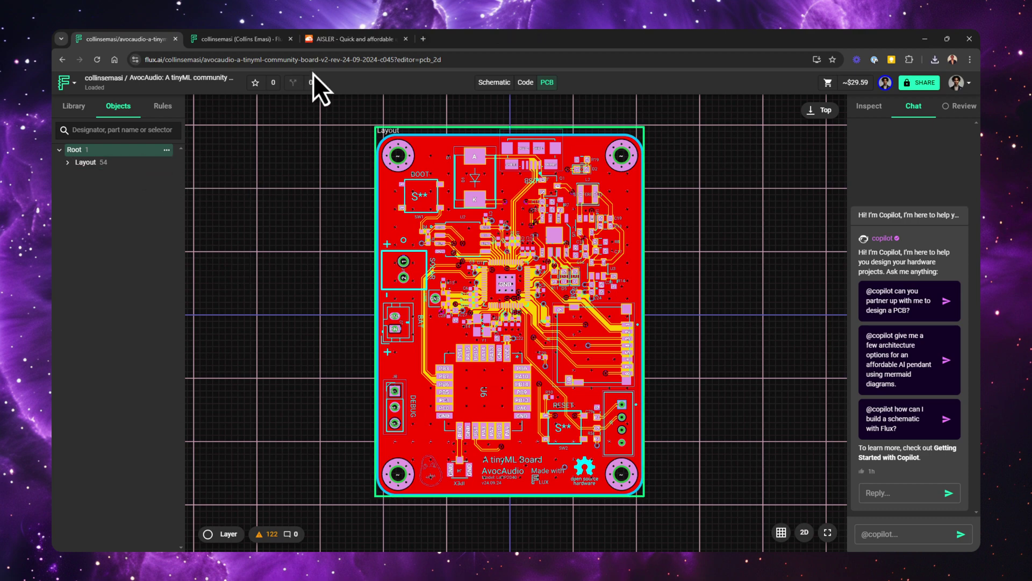
Upload the Gerbers zip to AISLER, which reads it as a 42mm x 57mm 4-layer board
{"action": "left_click", "coordinate": [347, 43]}
{"action": "scroll", "coordinate": [772, 207], "scroll_direction": "down", "scroll_amount": 6}
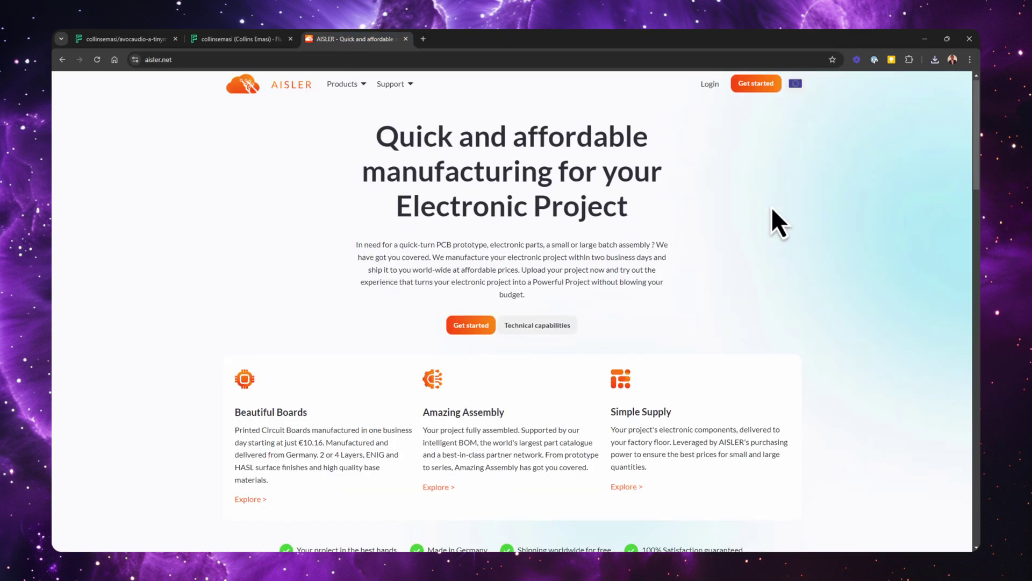
{"action": "scroll", "coordinate": [773, 211], "scroll_direction": "down", "scroll_amount": 5}
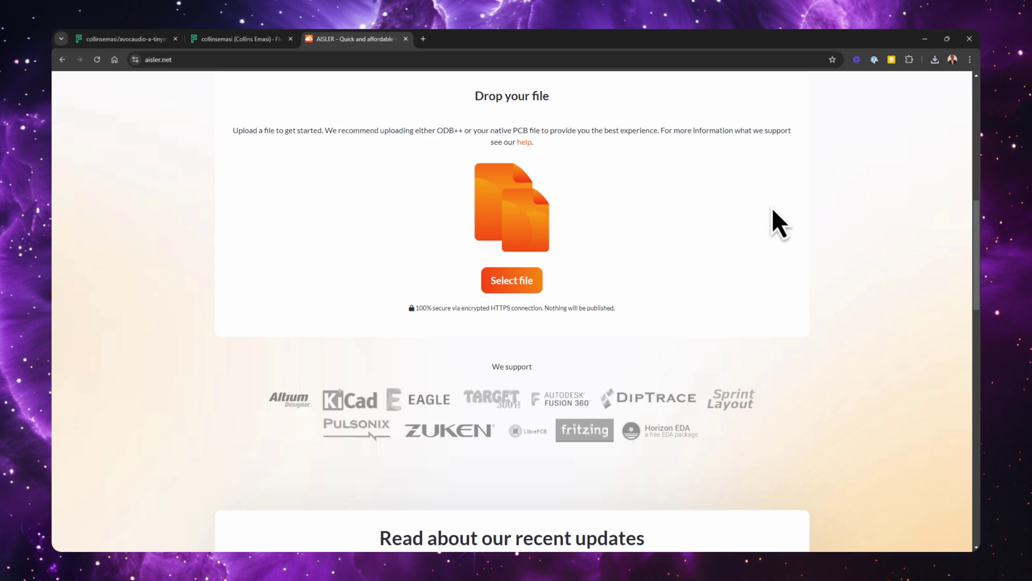
{"action": "left_click", "coordinate": [511, 281]}
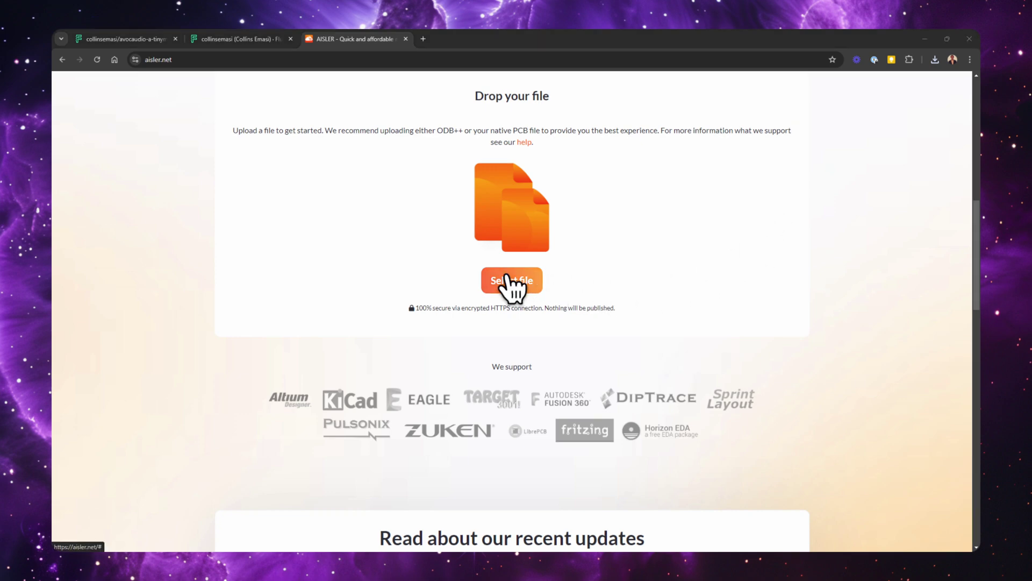
{"action": "double_click", "coordinate": [253, 109]}
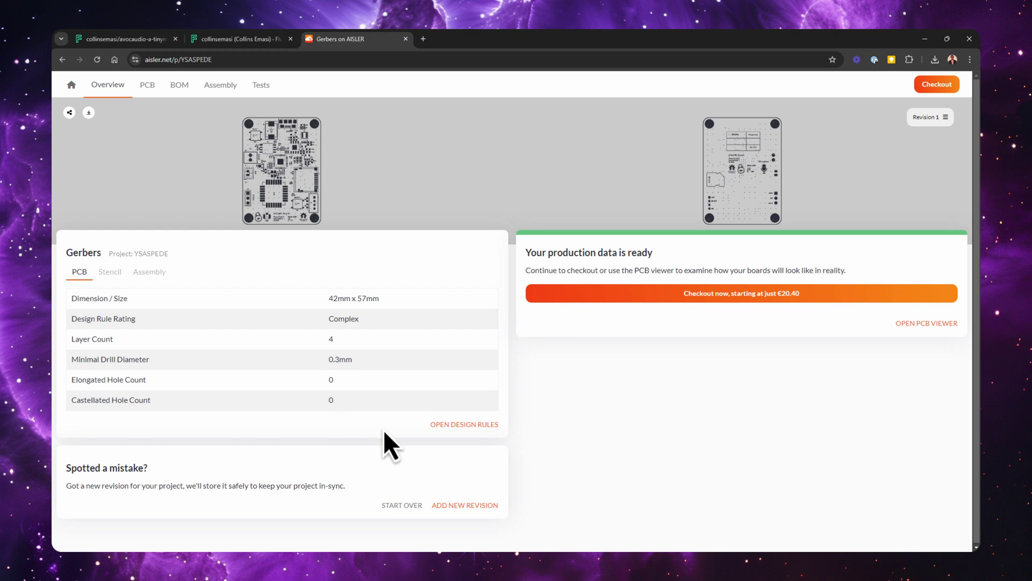
Order 3 Beautiful Boards with a Stellar Stencil (€32.93) and continue to checkout
{"action": "left_click", "coordinate": [702, 294]}
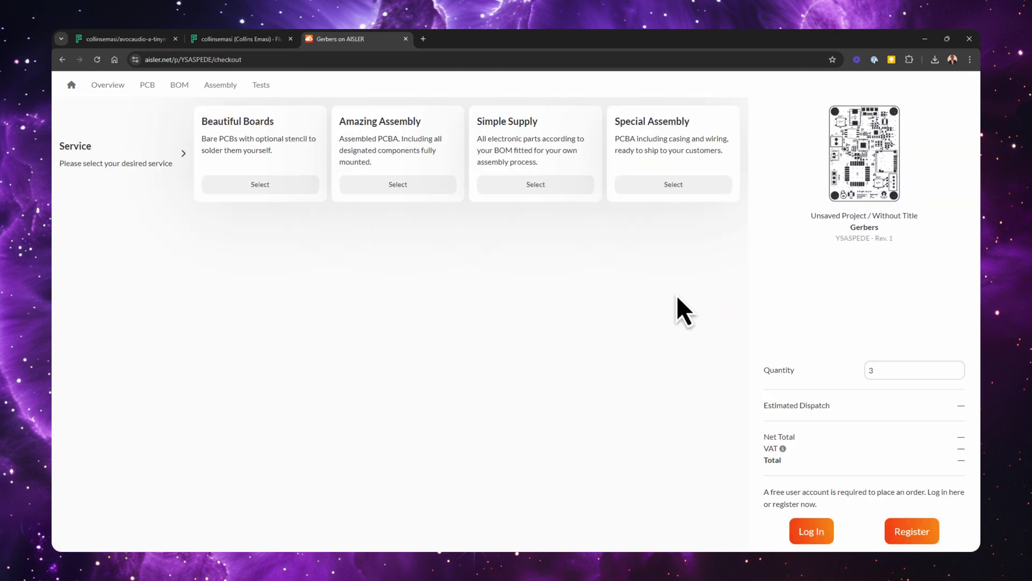
{"action": "left_click", "coordinate": [262, 185]}
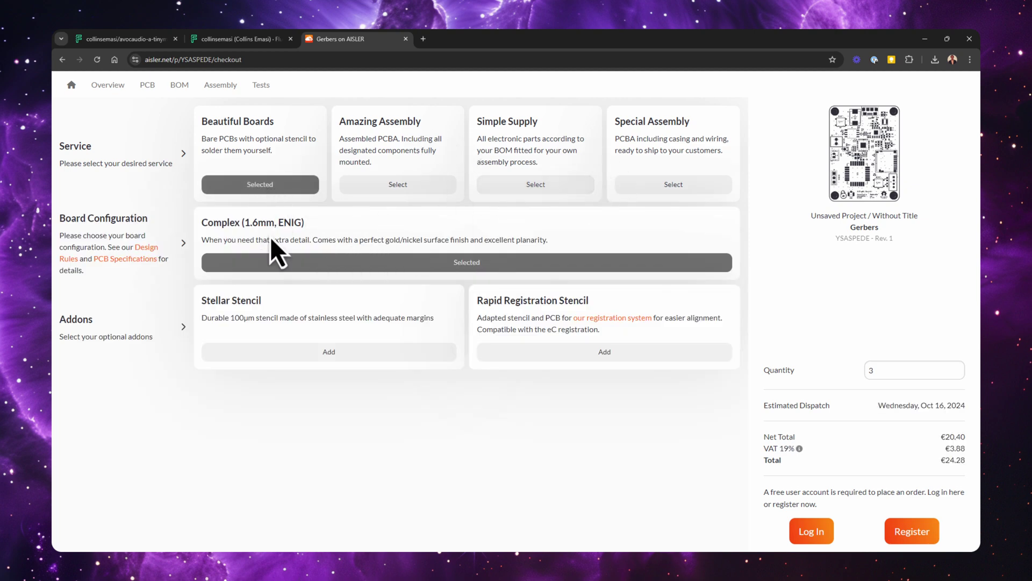
{"action": "left_click", "coordinate": [328, 352]}
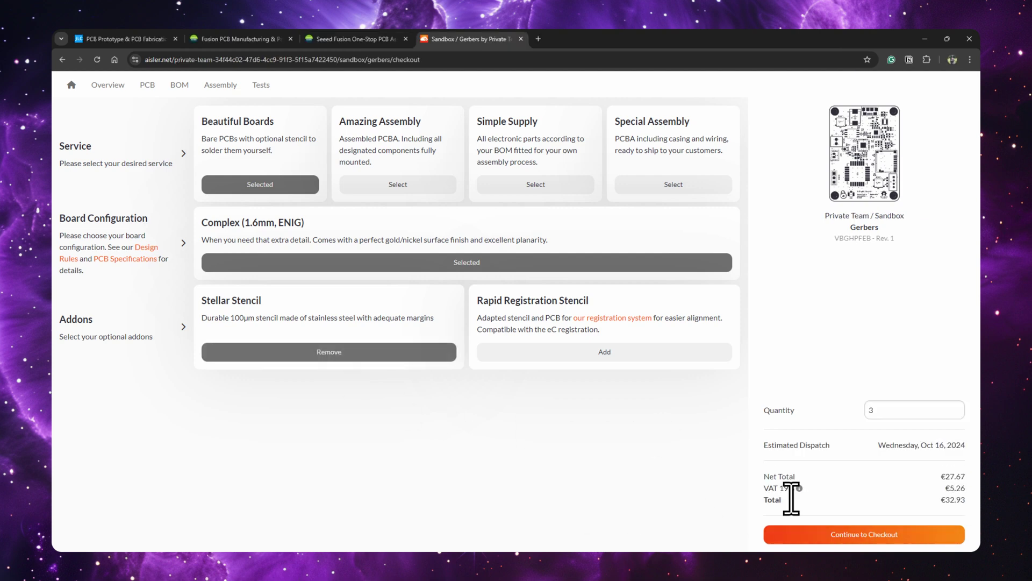
{"action": "left_click", "coordinate": [956, 407]}
{"action": "left_click", "coordinate": [956, 407]}
{"action": "left_click", "coordinate": [957, 408]}
{"action": "left_click", "coordinate": [957, 413]}
{"action": "left_click", "coordinate": [957, 412]}
{"action": "left_click", "coordinate": [958, 413]}
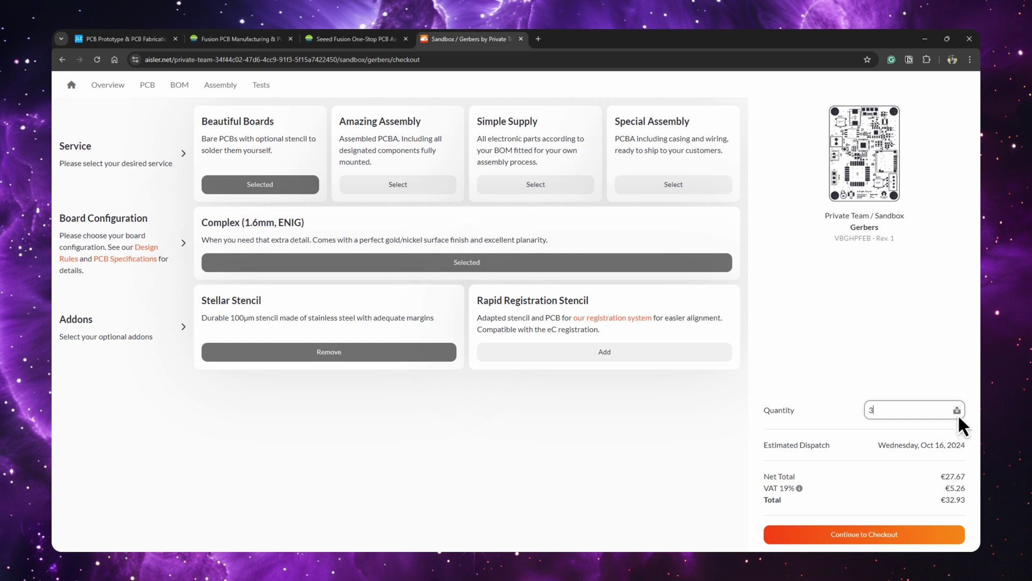
{"action": "left_click", "coordinate": [868, 534]}
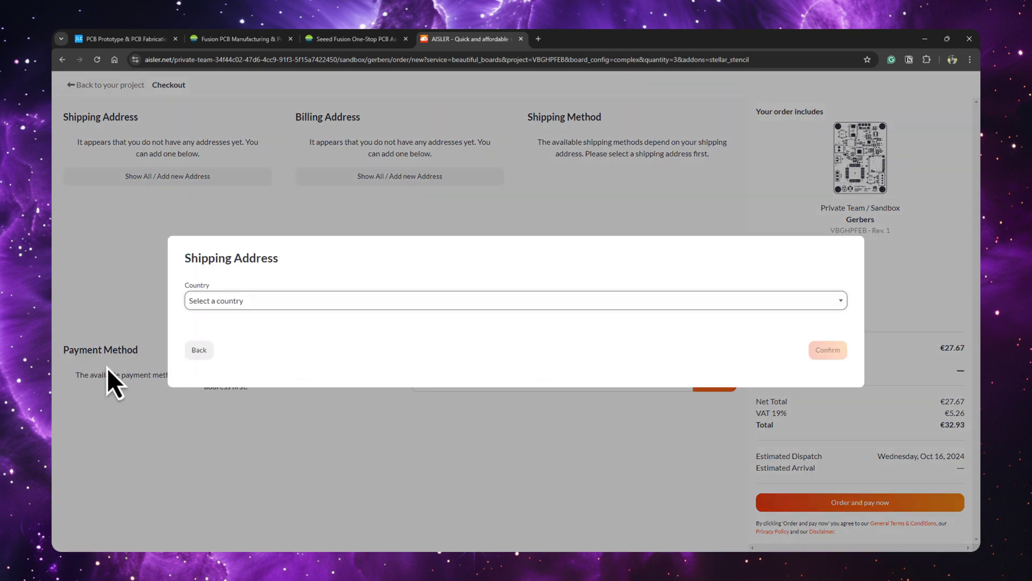
Dismiss the shipping and billing address forms on the AISLER checkout page
{"action": "left_click", "coordinate": [200, 349]}
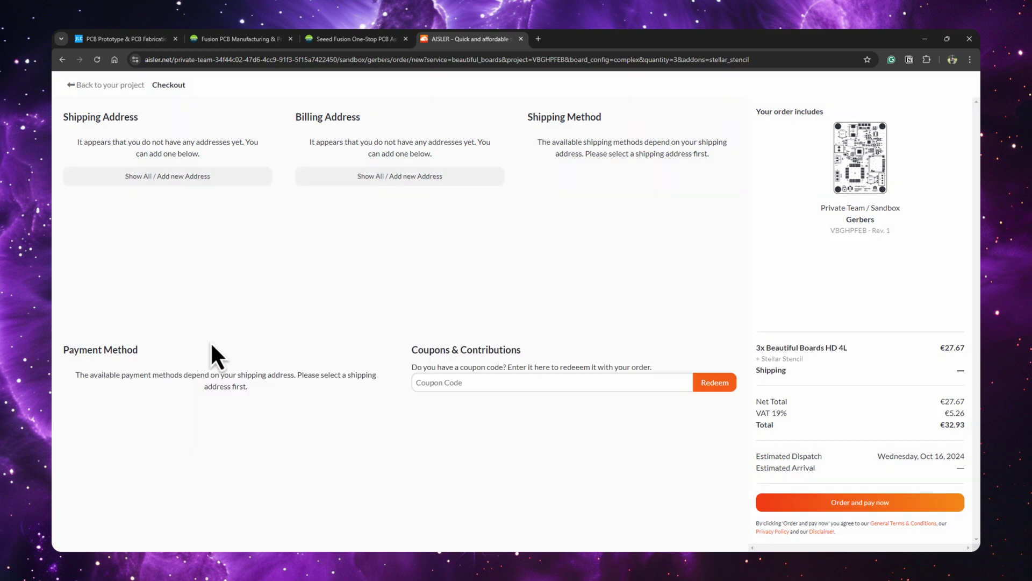
{"action": "left_click", "coordinate": [392, 181]}
{"action": "left_click", "coordinate": [198, 349]}
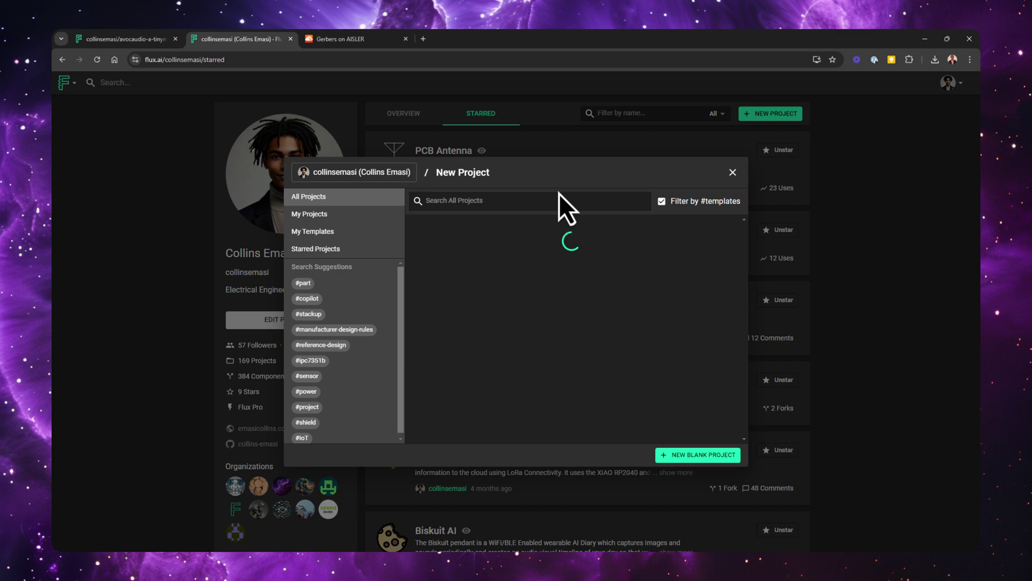
Create a project from the [4-layer] OSHPARK Constraints template, then reopen the AvocAudio PCB layout
{"action": "type", "text": "osh"}
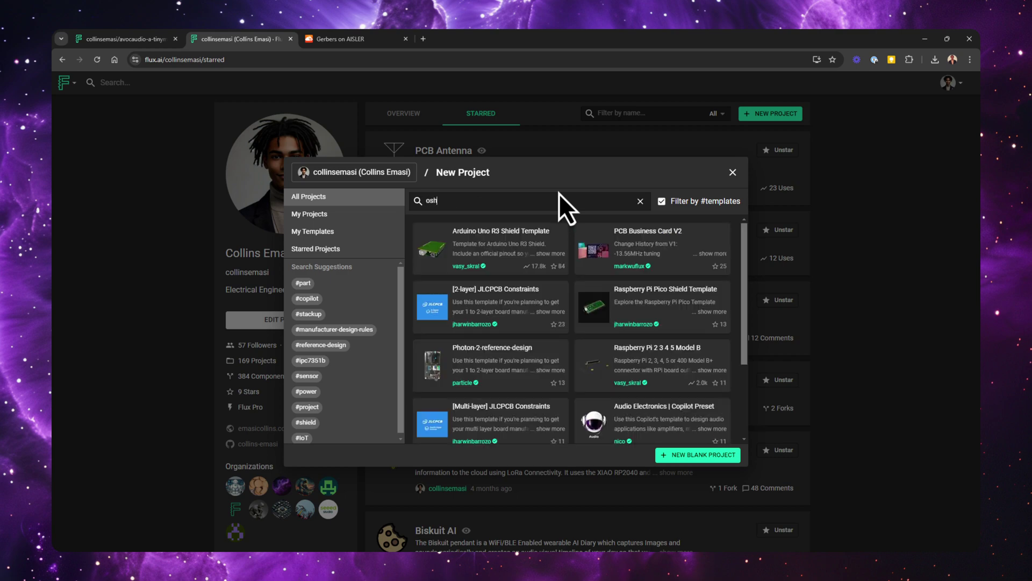
{"action": "type", "text": "pa"}
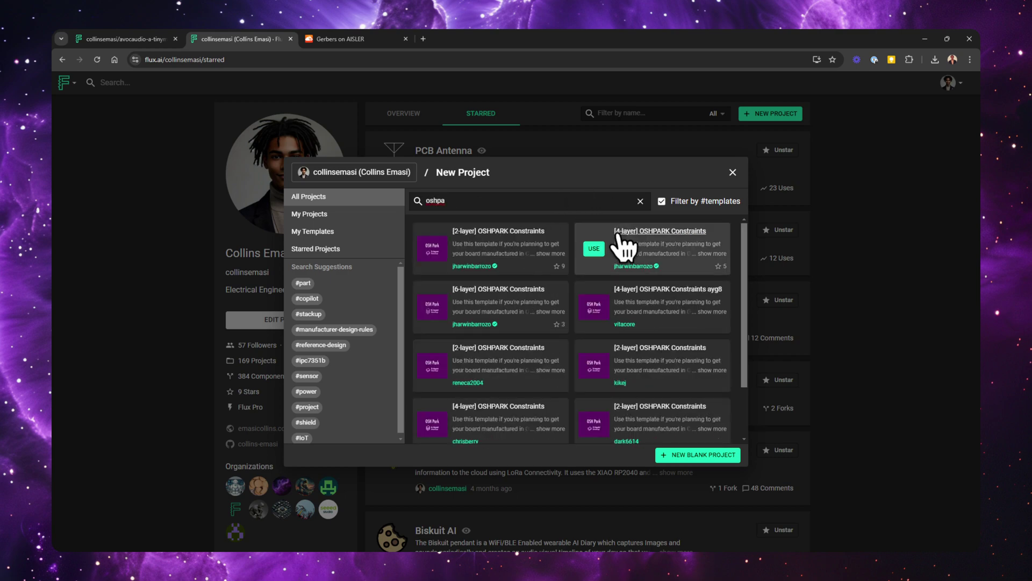
{"action": "left_click", "coordinate": [597, 257]}
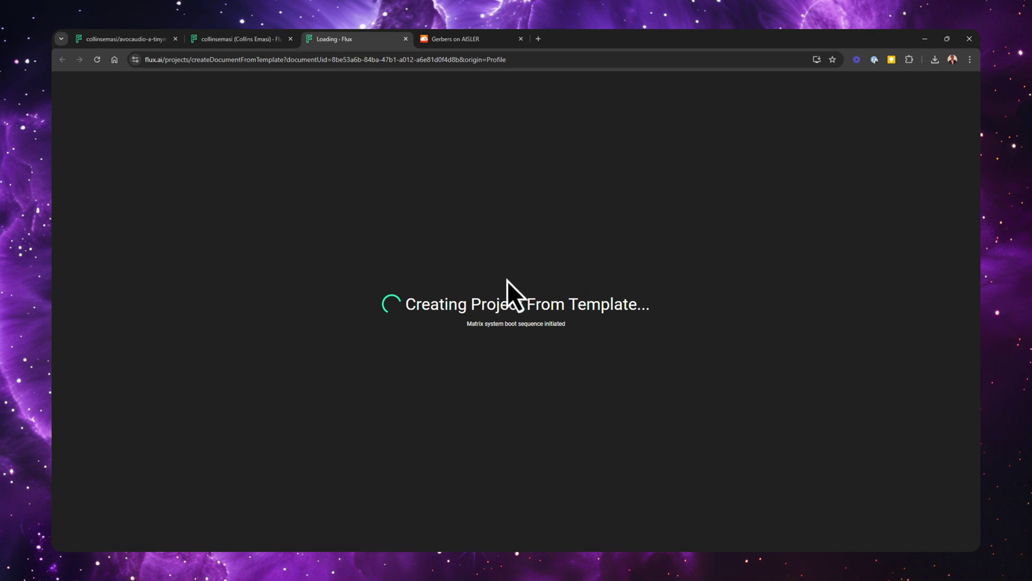
{"action": "left_click", "coordinate": [182, 44]}
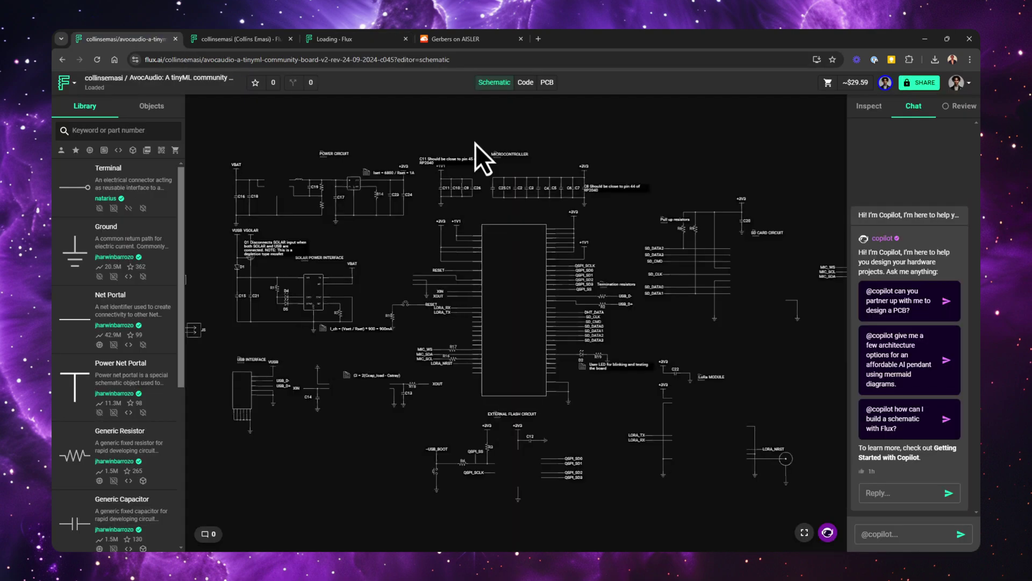
{"action": "left_click", "coordinate": [546, 82]}
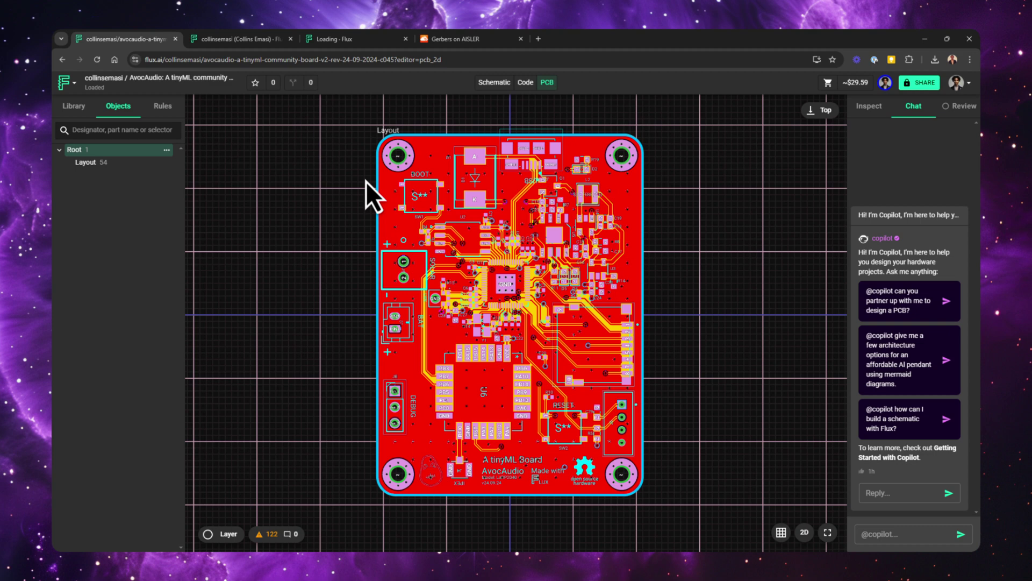
Export the AvocAudio board as a Gerber RS-274X zip file named Gerbers
{"action": "left_click", "coordinate": [72, 83]}
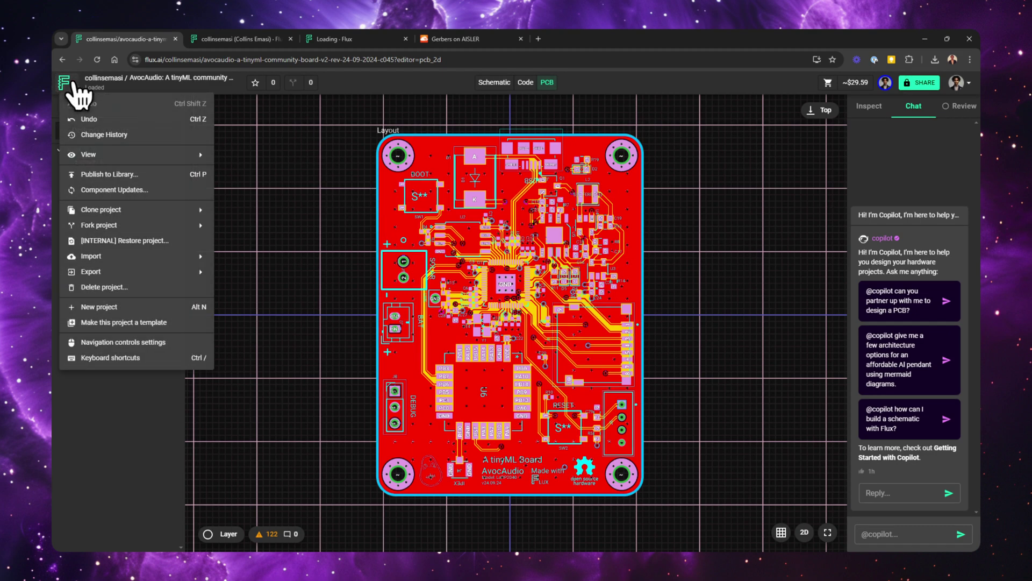
{"action": "left_click", "coordinate": [170, 273]}
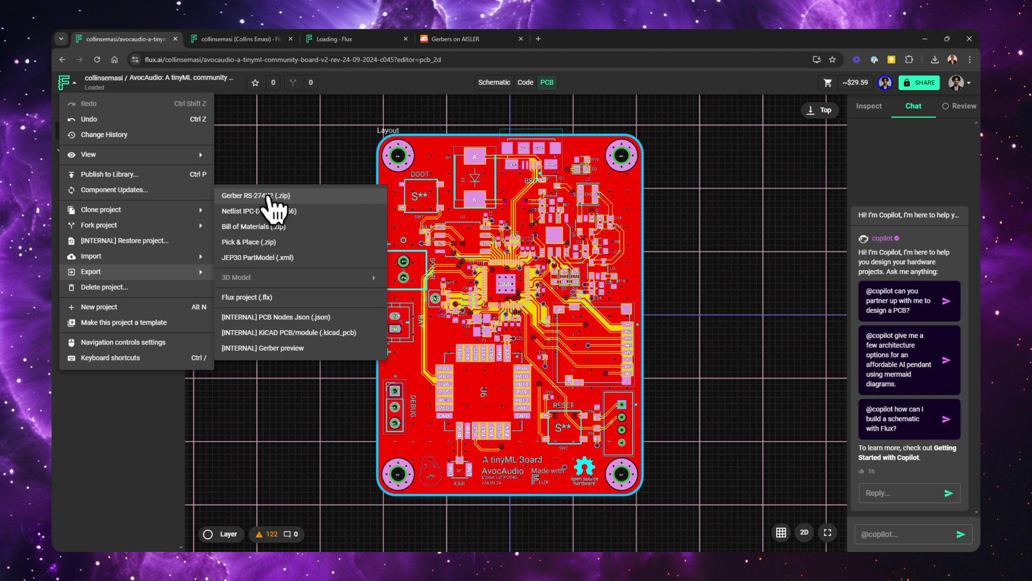
{"action": "left_click", "coordinate": [268, 196]}
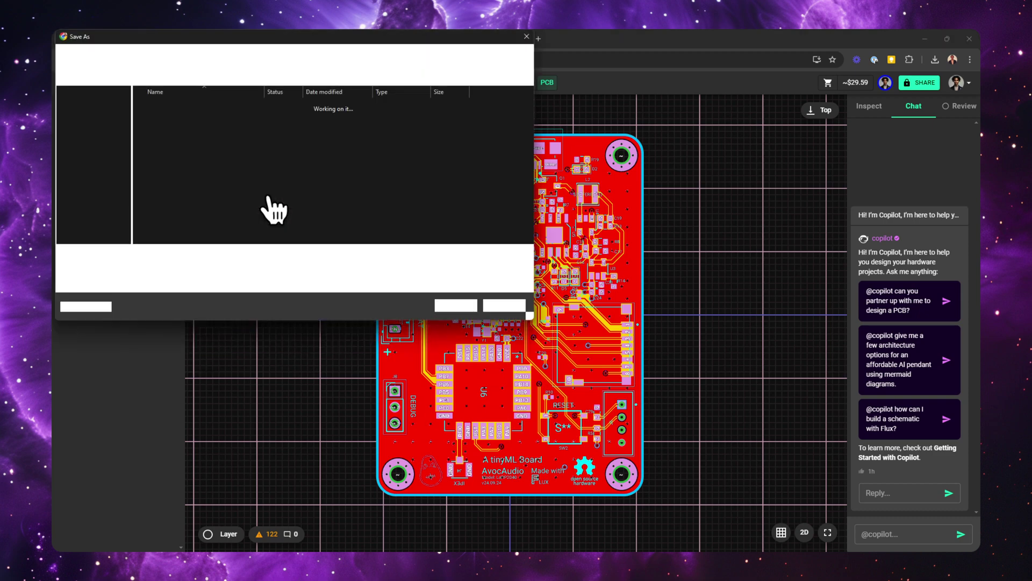
{"action": "type", "text": "GErber"}
{"action": "key", "text": "Return"}
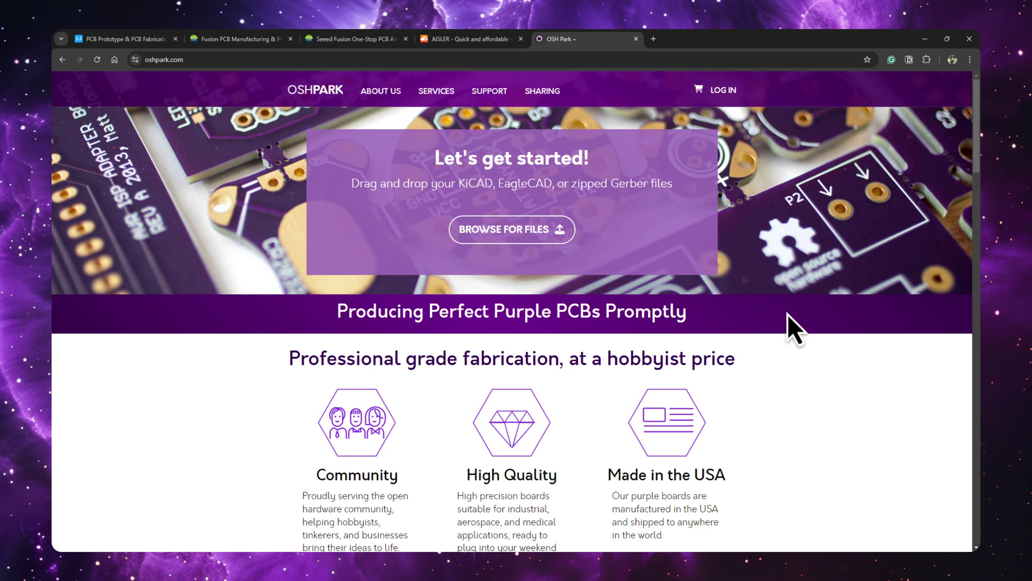
Upload Gerbers.zip to OSH Park, enter the contact e-mail address, and continue to verification
{"action": "left_click", "coordinate": [535, 239]}
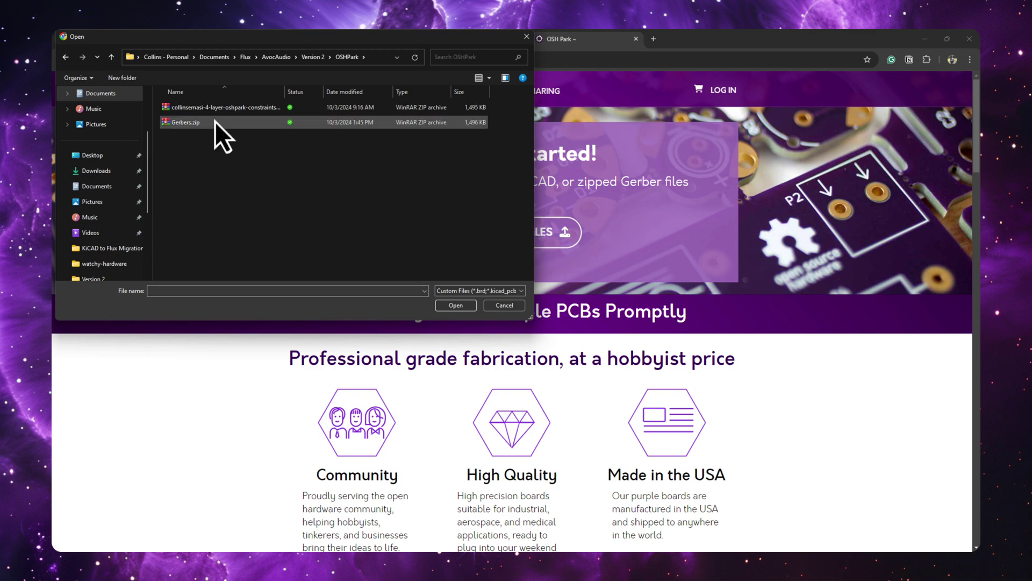
{"action": "double_click", "coordinate": [216, 122]}
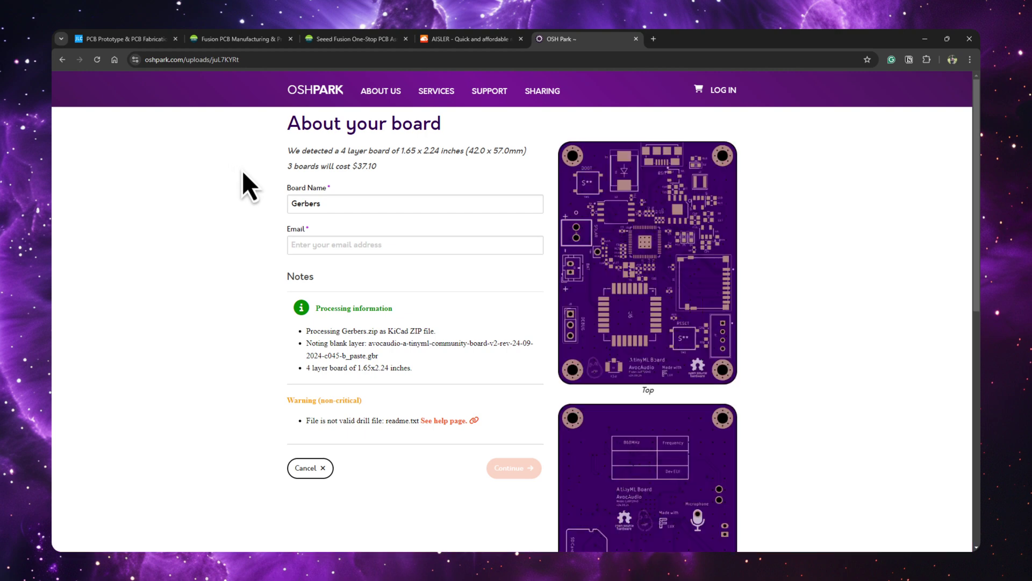
{"action": "left_click", "coordinate": [317, 248]}
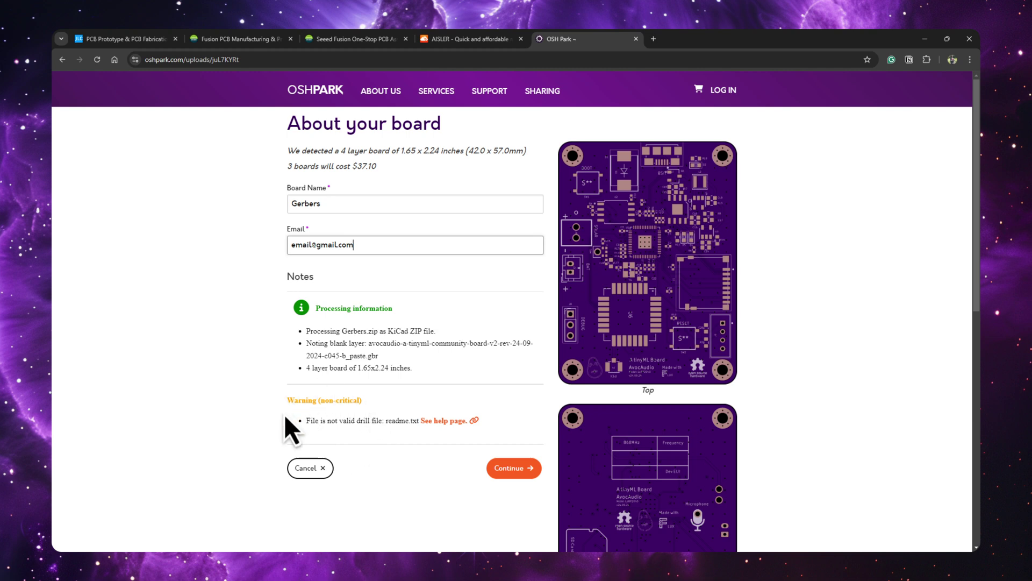
{"action": "left_click", "coordinate": [517, 473]}
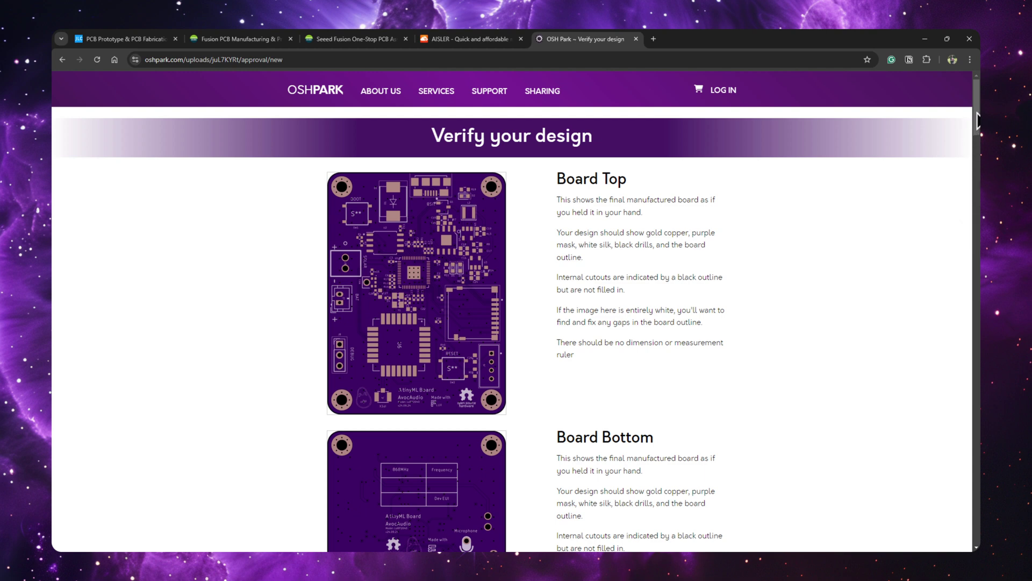
Review all rendered layers and order the board, putting 3 PCBs at $37.10 in the cart
{"action": "scroll", "coordinate": [978, 126], "scroll_direction": "down", "scroll_amount": 6}
{"action": "scroll", "coordinate": [653, 328], "scroll_direction": "down", "scroll_amount": 6}
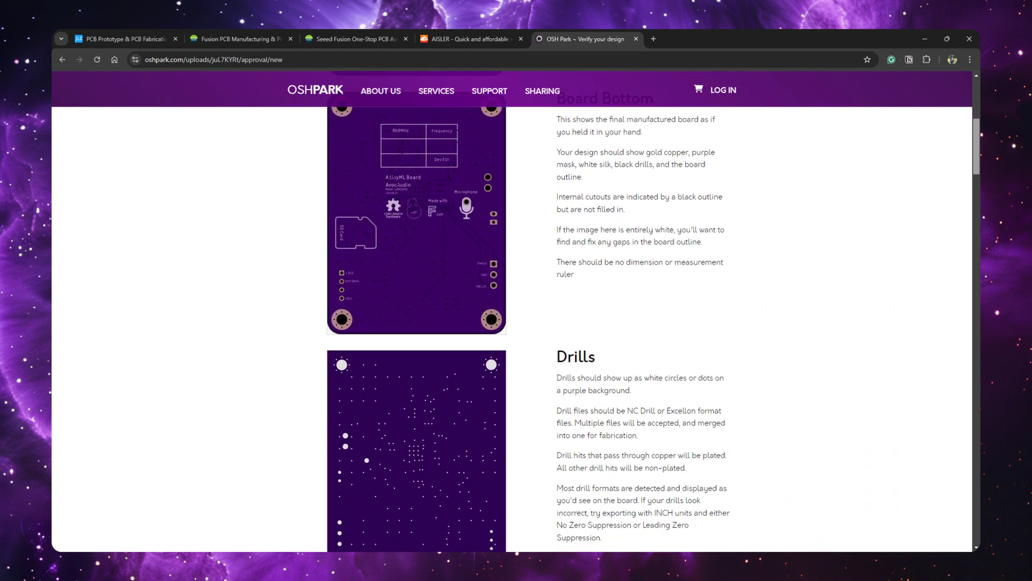
{"action": "scroll", "coordinate": [517, 328], "scroll_direction": "down", "scroll_amount": 10}
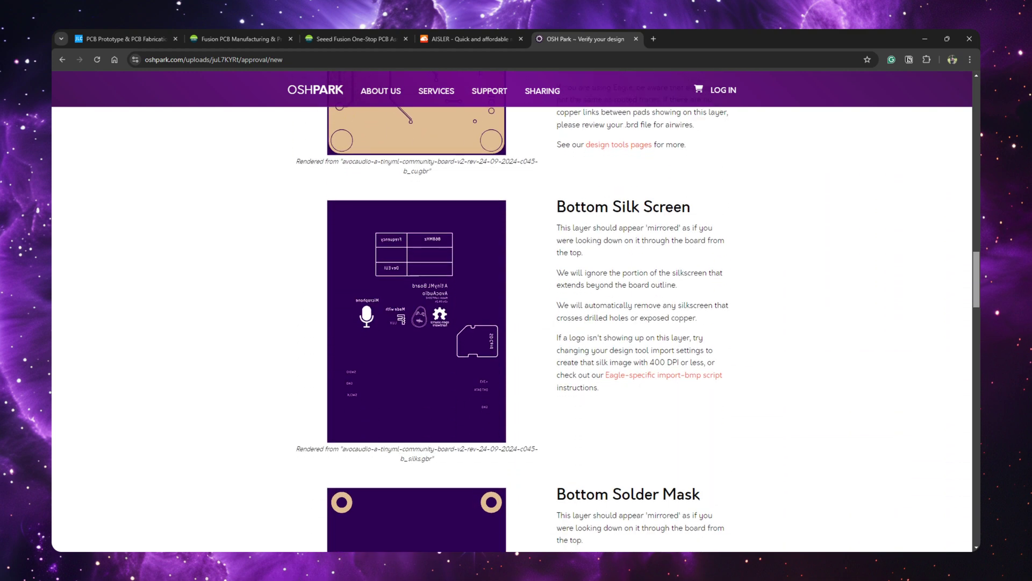
{"action": "scroll", "coordinate": [516, 328], "scroll_direction": "down", "scroll_amount": 20}
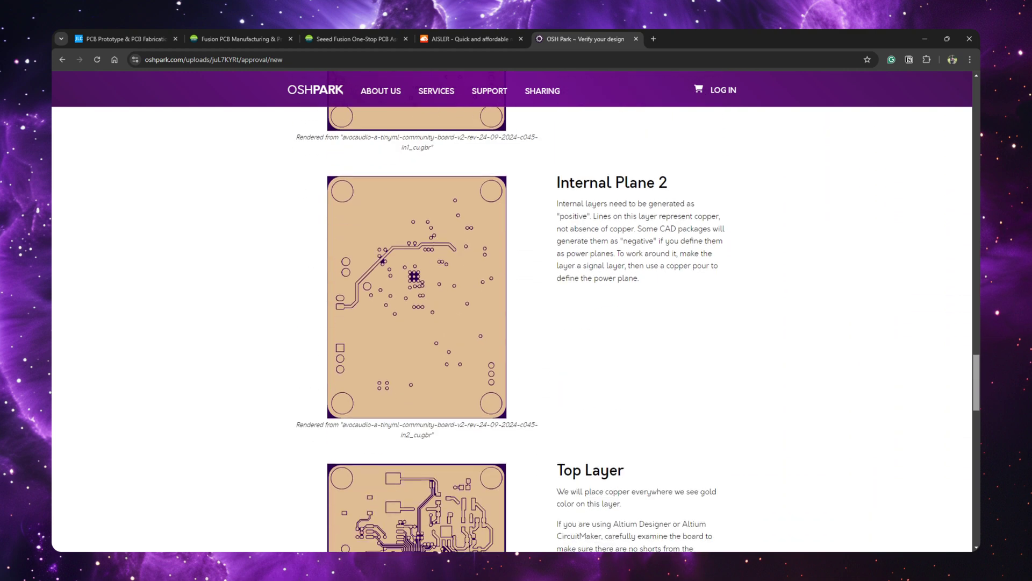
{"action": "scroll", "coordinate": [516, 328], "scroll_direction": "down", "scroll_amount": 15}
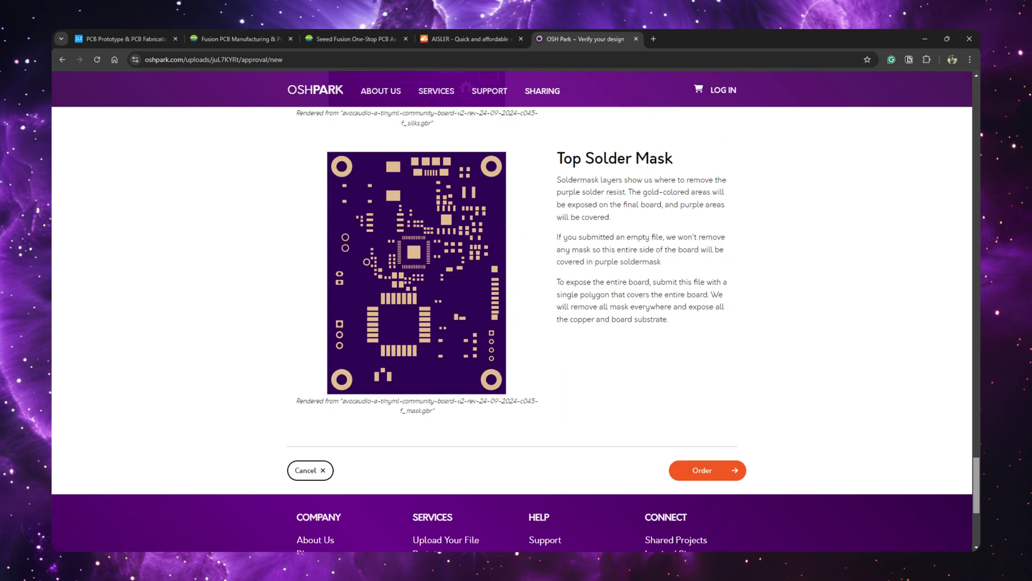
{"action": "scroll", "coordinate": [517, 328], "scroll_direction": "up", "scroll_amount": 2}
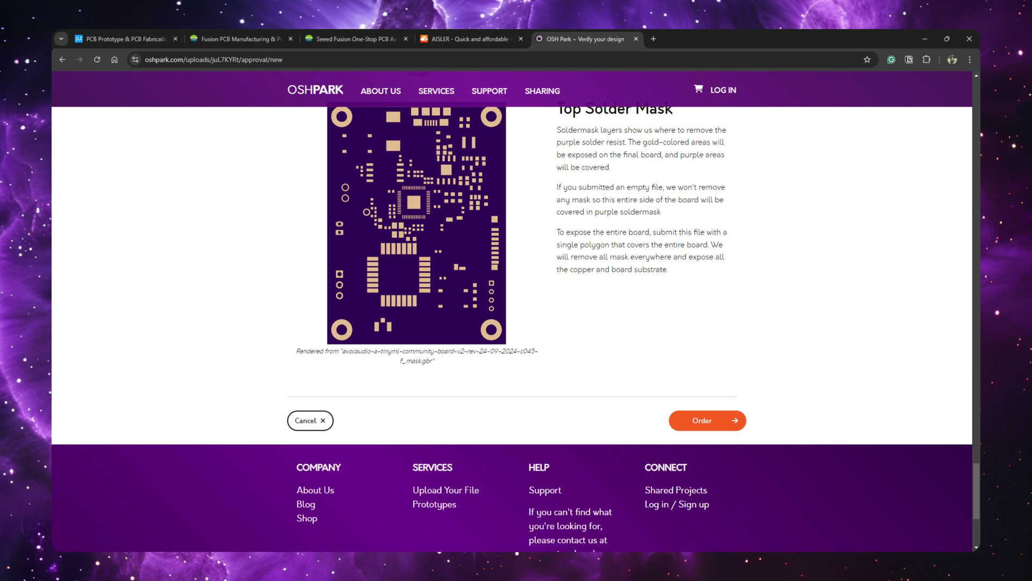
{"action": "left_click", "coordinate": [697, 426]}
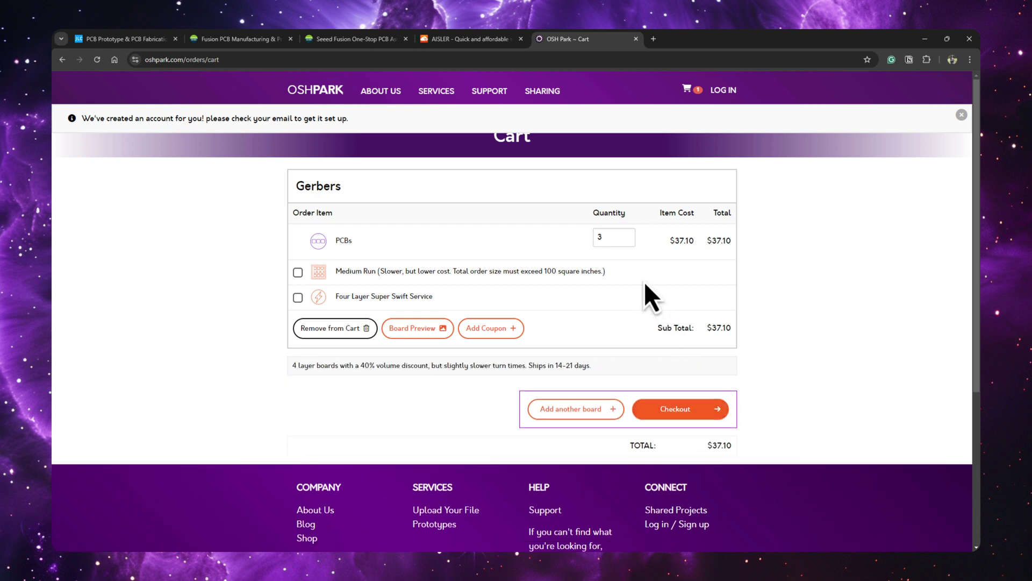
Try quantities 6 and 9, settle back on 3 PCBs at $37.10, and check out
{"action": "left_click", "coordinate": [628, 236]}
{"action": "left_click", "coordinate": [627, 235]}
{"action": "left_click", "coordinate": [628, 236]}
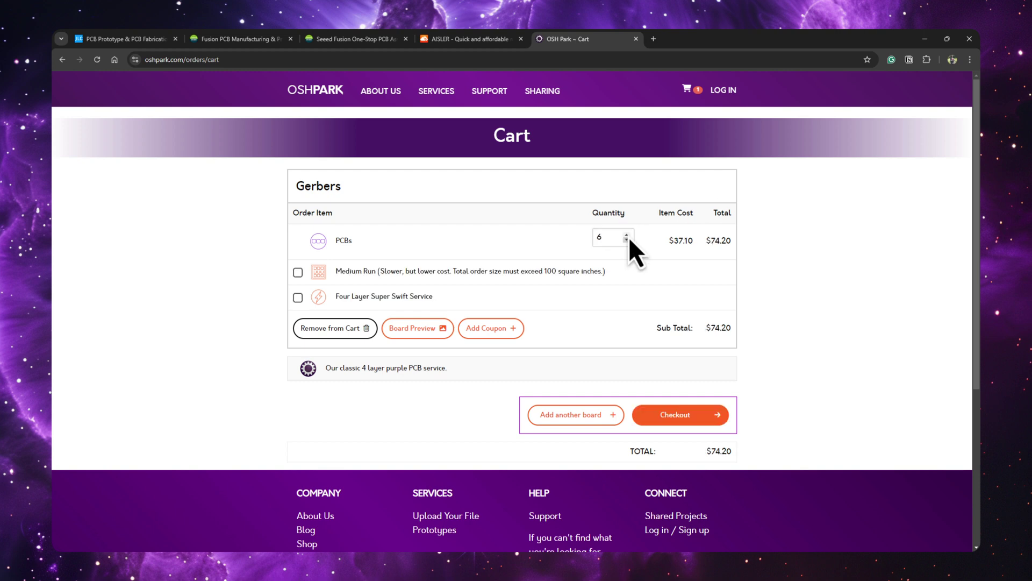
{"action": "left_click", "coordinate": [627, 236]}
{"action": "left_click", "coordinate": [628, 236]}
{"action": "left_click", "coordinate": [628, 236]}
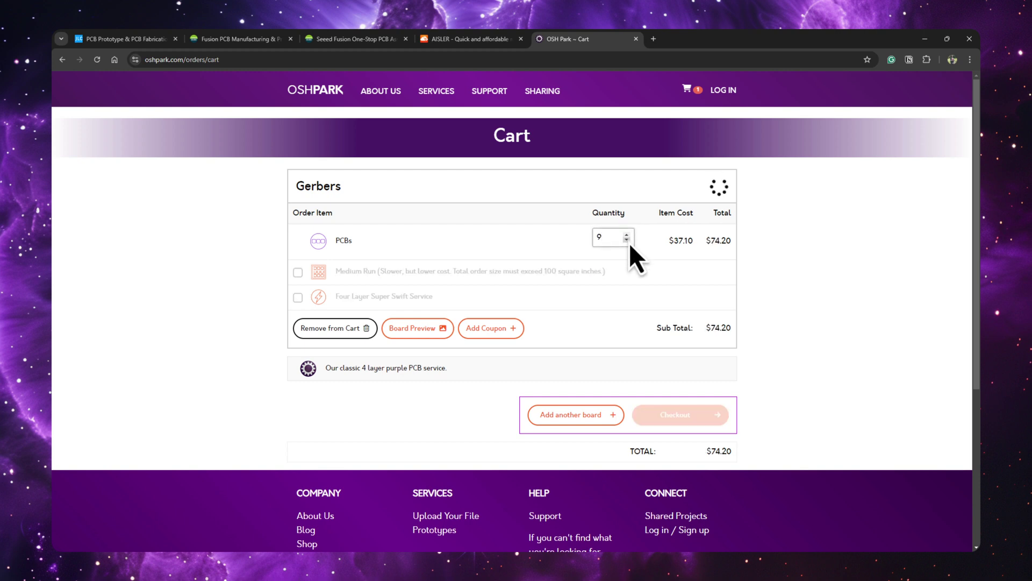
{"action": "left_click", "coordinate": [627, 241]}
{"action": "left_click", "coordinate": [627, 241]}
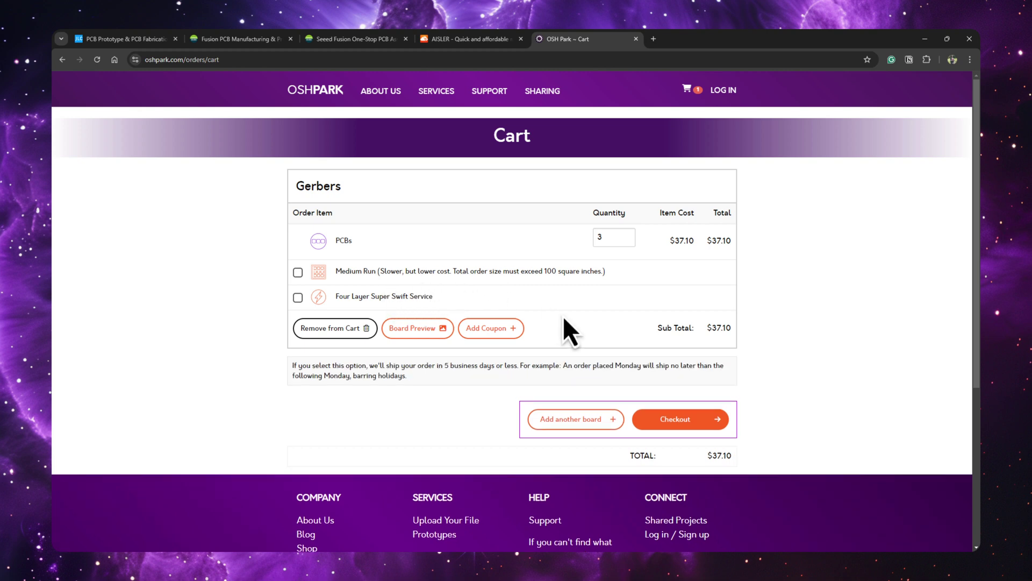
{"action": "left_click", "coordinate": [679, 419]}
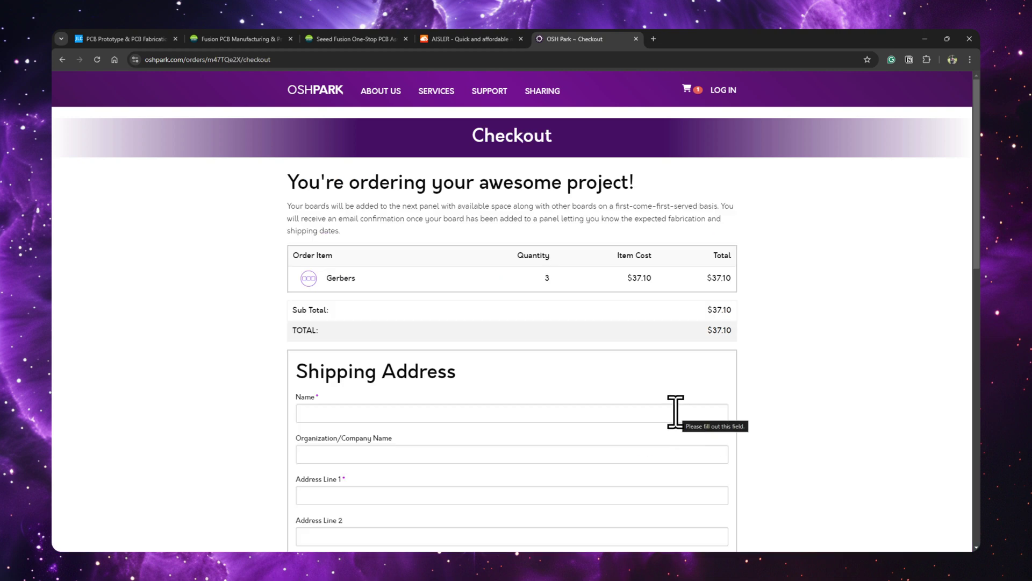
Begin the shipping address form, selecting the name and organization fields
{"action": "scroll", "coordinate": [486, 329], "scroll_direction": "down", "scroll_amount": 5}
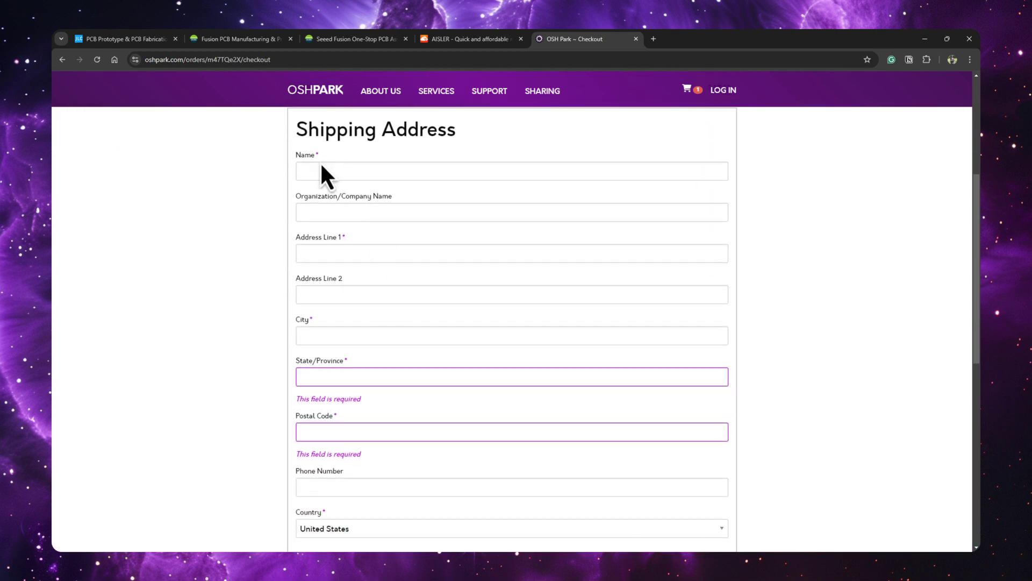
{"action": "left_click", "coordinate": [327, 172]}
{"action": "left_click", "coordinate": [342, 211]}
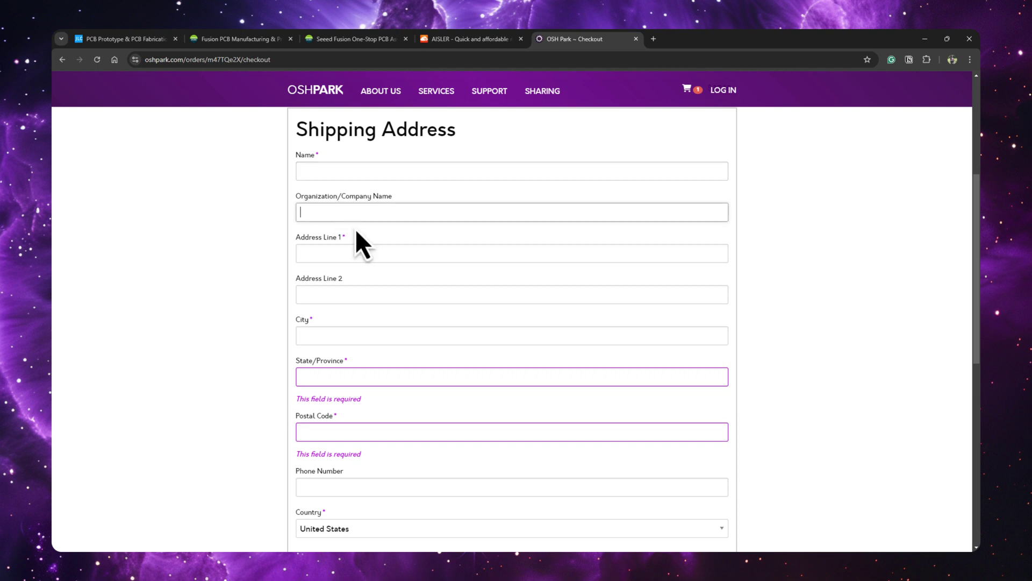
{"action": "scroll", "coordinate": [359, 236], "scroll_direction": "down", "scroll_amount": 5}
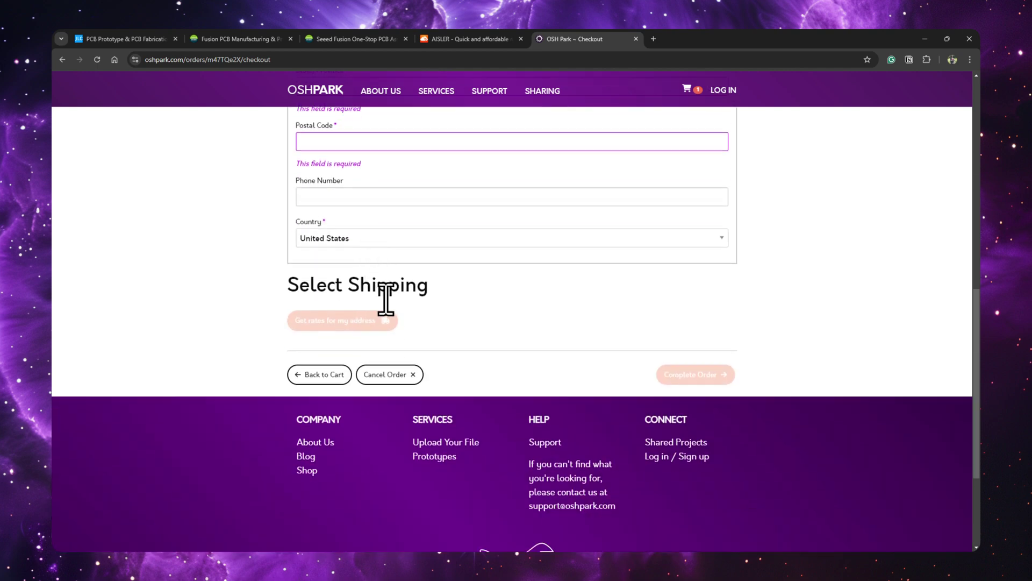